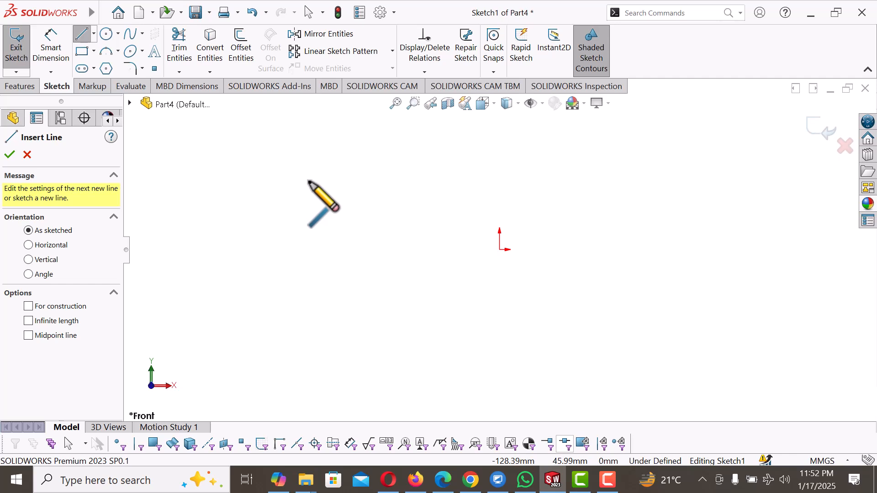
Step: Sketch a closed rectangle about 71 mm wide and 57 mm high from four lines, up and left of the origin
{"action": "left_click", "coordinate": [310, 182]}
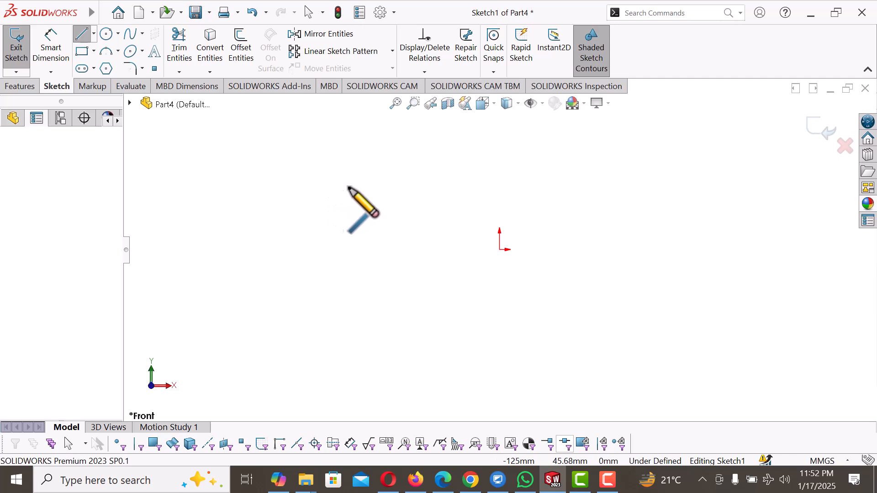
{"action": "left_click", "coordinate": [414, 181]}
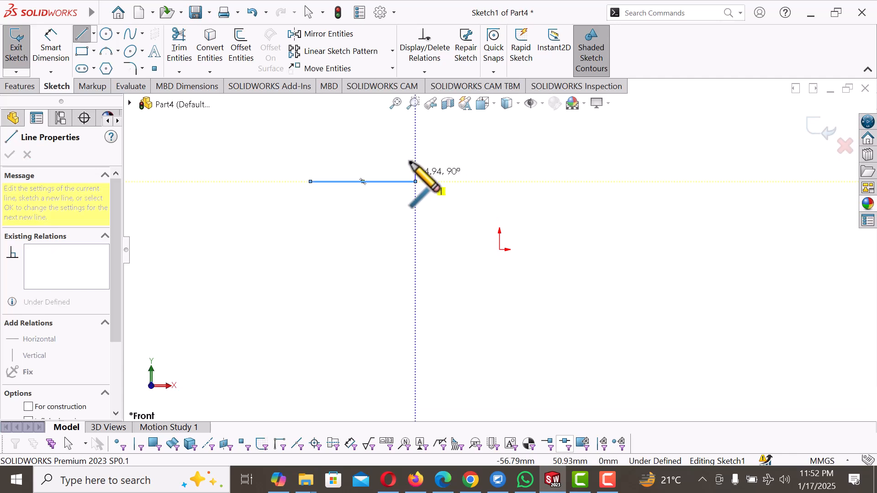
{"action": "left_click", "coordinate": [442, 143]}
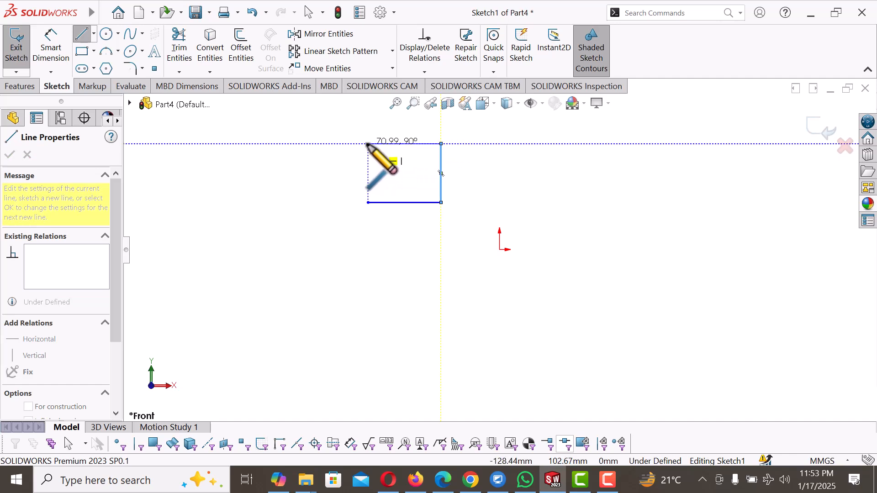
{"action": "left_click", "coordinate": [367, 144]}
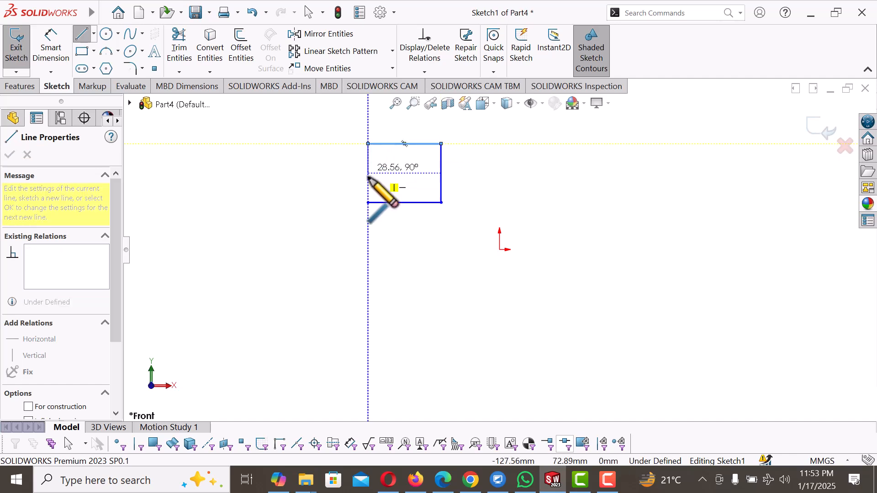
{"action": "left_click", "coordinate": [368, 202]}
{"action": "right_click", "coordinate": [368, 203]}
{"action": "left_click", "coordinate": [459, 211]}
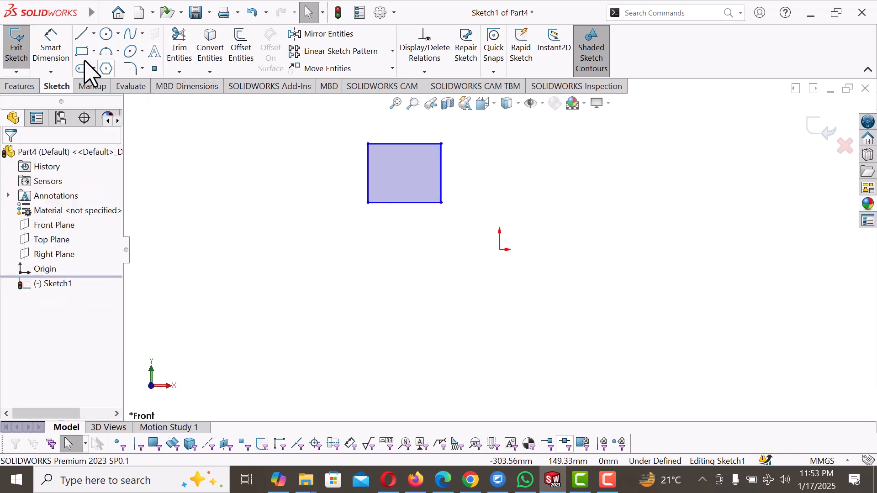
Step: Dimension the rectangle's bottom edge to 100 mm
{"action": "left_click", "coordinate": [57, 50]}
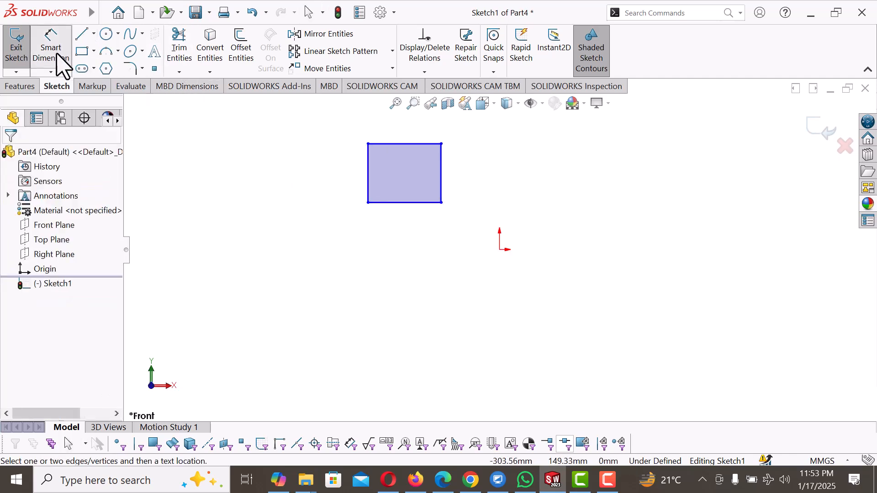
{"action": "left_click", "coordinate": [401, 203]}
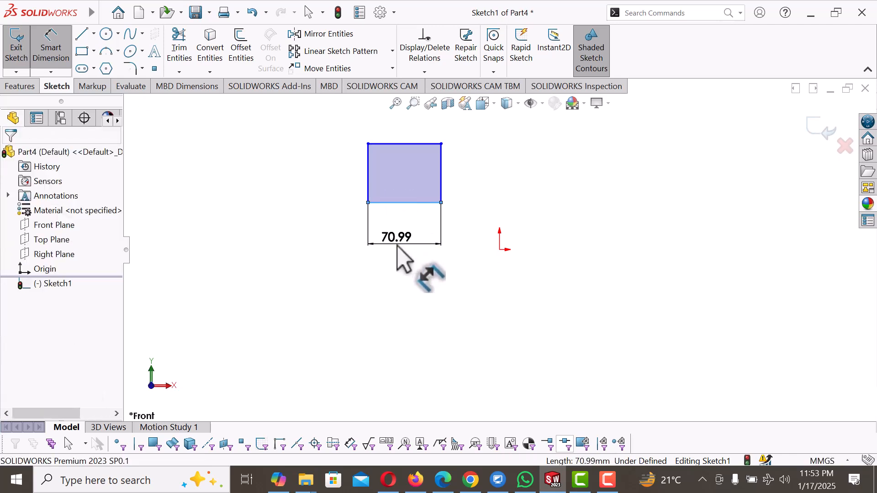
{"action": "left_click", "coordinate": [397, 246]}
{"action": "type", "text": "1"}
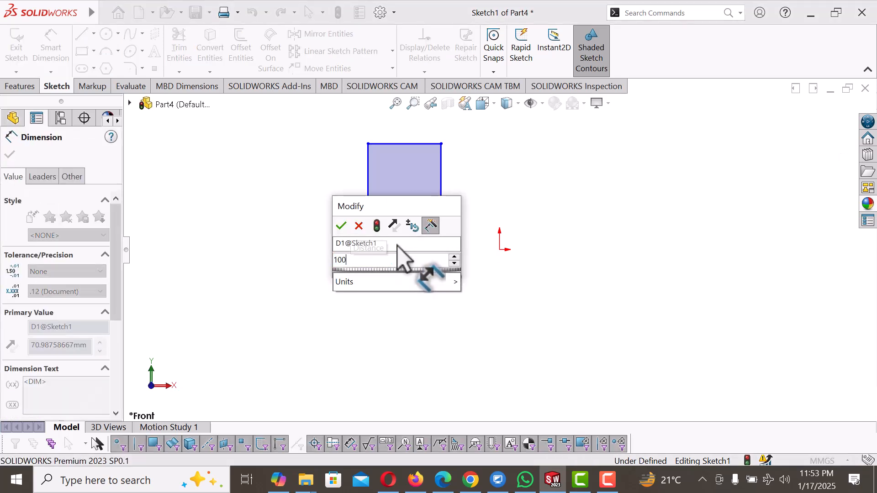
{"action": "type", "text": "00"}
{"action": "key", "text": "Return"}
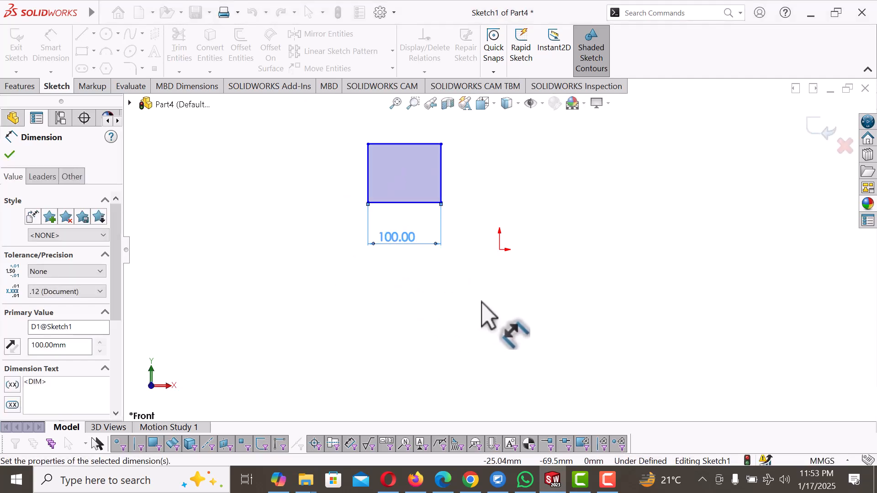
Step: Dimension the rectangle's left edge to 70 mm
{"action": "left_click", "coordinate": [368, 170]}
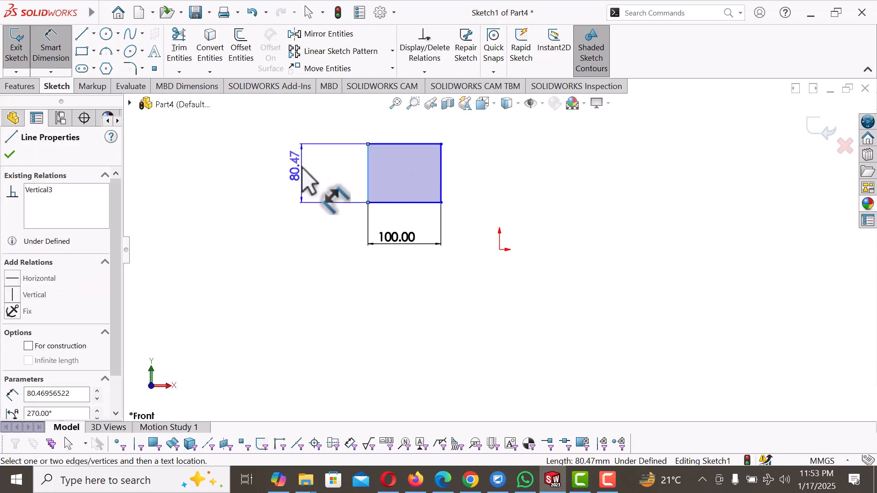
{"action": "left_click", "coordinate": [303, 168]}
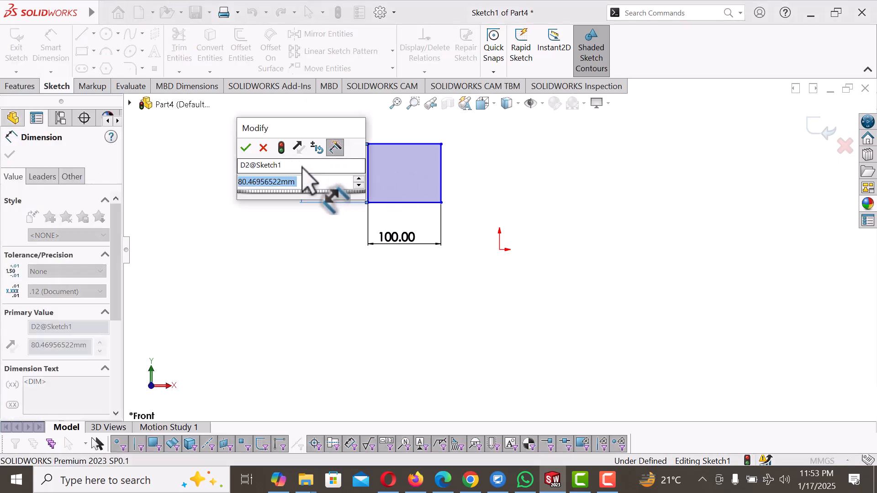
{"action": "type", "text": "70"}
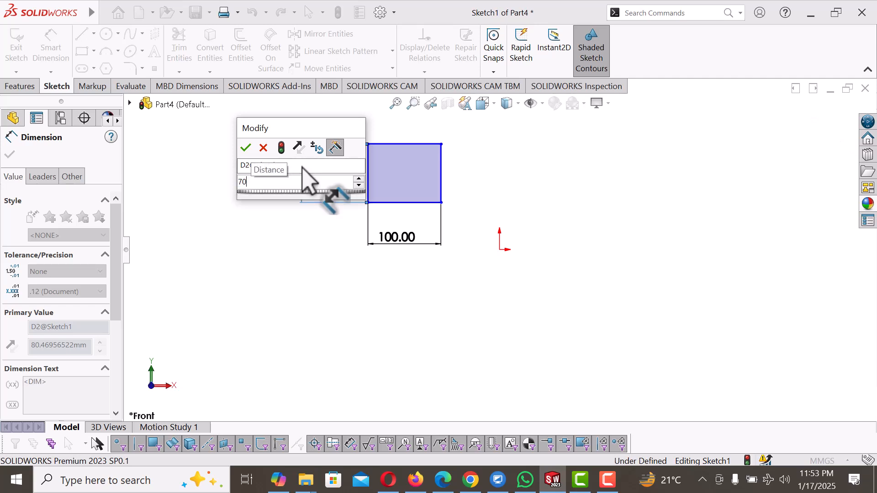
{"action": "key", "text": "Return"}
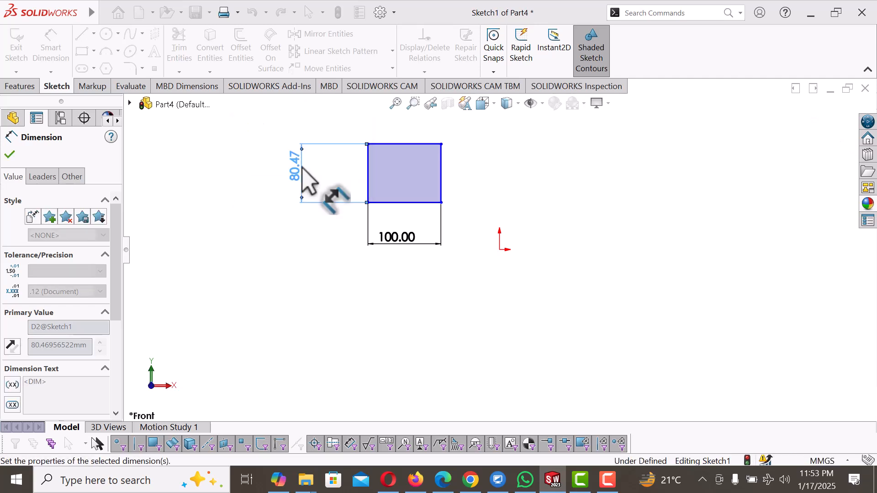
{"action": "left_click", "coordinate": [593, 199]}
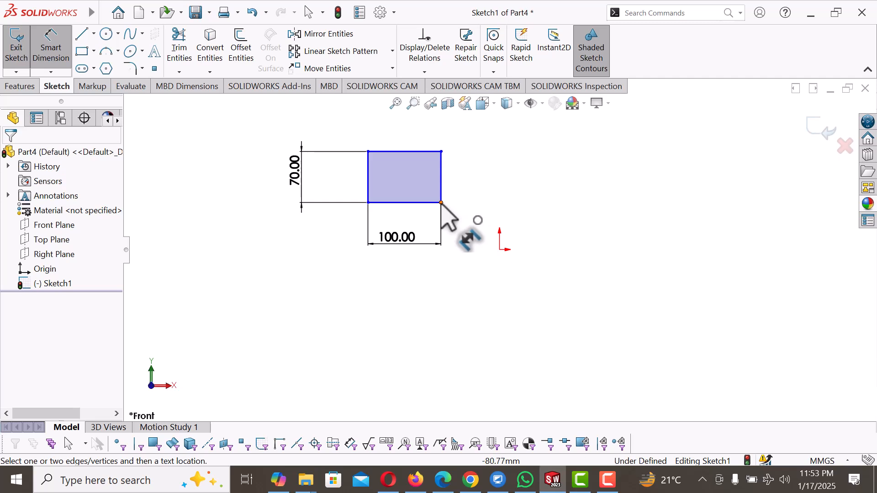
Step: Set the horizontal distance between the rectangle's lower-right corner and the origin to 100 mm
{"action": "left_click", "coordinate": [441, 202]}
{"action": "left_click", "coordinate": [499, 249]}
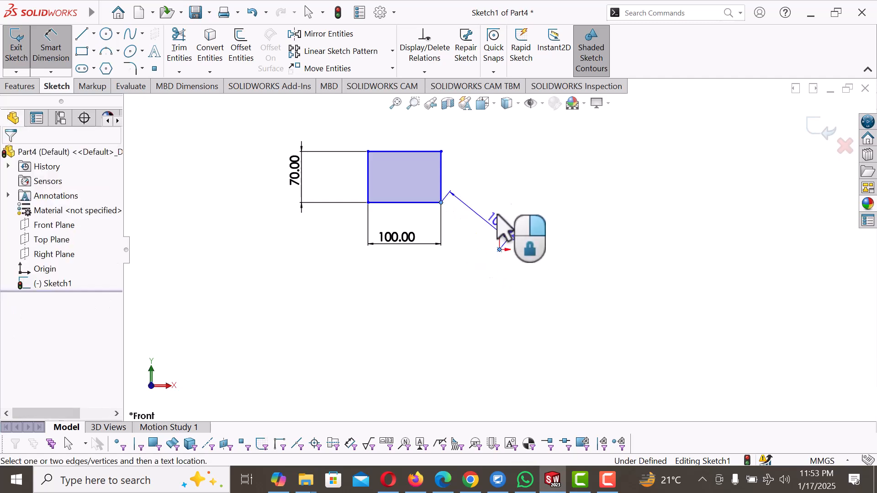
{"action": "left_click", "coordinate": [486, 177]}
{"action": "type", "text": "100"}
{"action": "key", "text": "Return"}
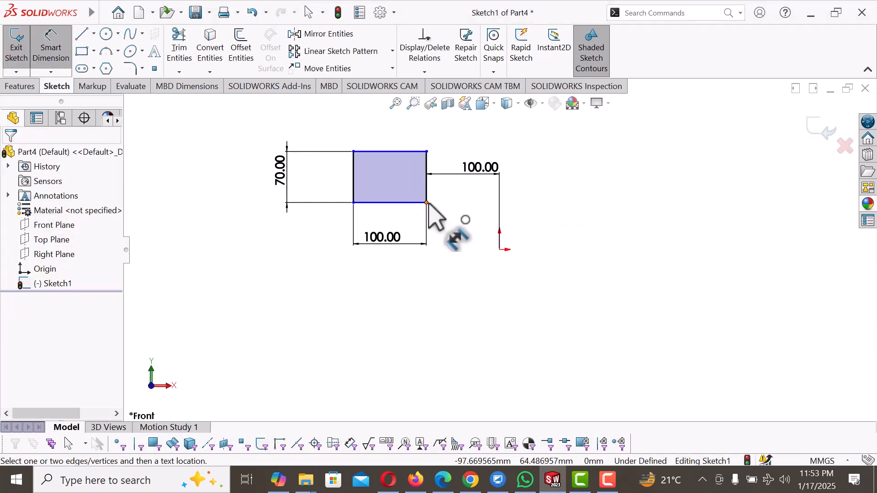
Step: Set the vertical distance between the rectangle's lower-right corner and the origin to 50 mm
{"action": "left_click", "coordinate": [500, 250]}
{"action": "left_click", "coordinate": [499, 250]}
{"action": "left_click", "coordinate": [523, 221]}
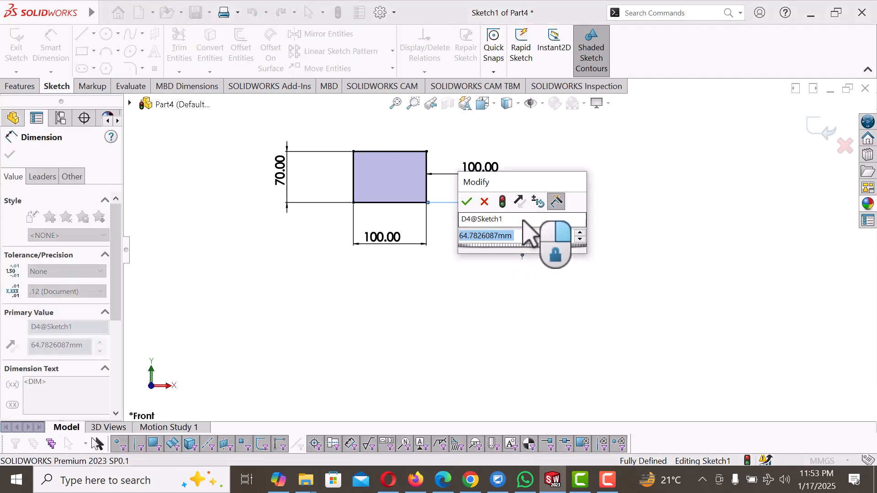
{"action": "type", "text": "5"}
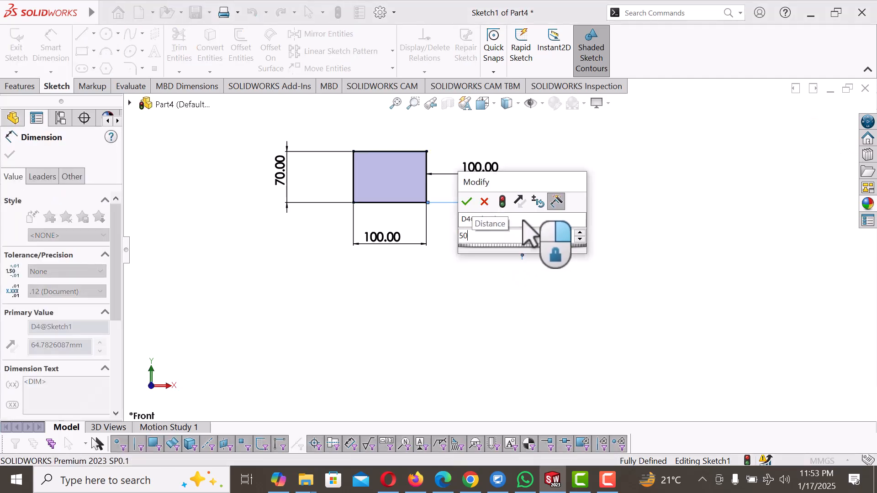
{"action": "type", "text": "0"}
{"action": "key", "text": "Return"}
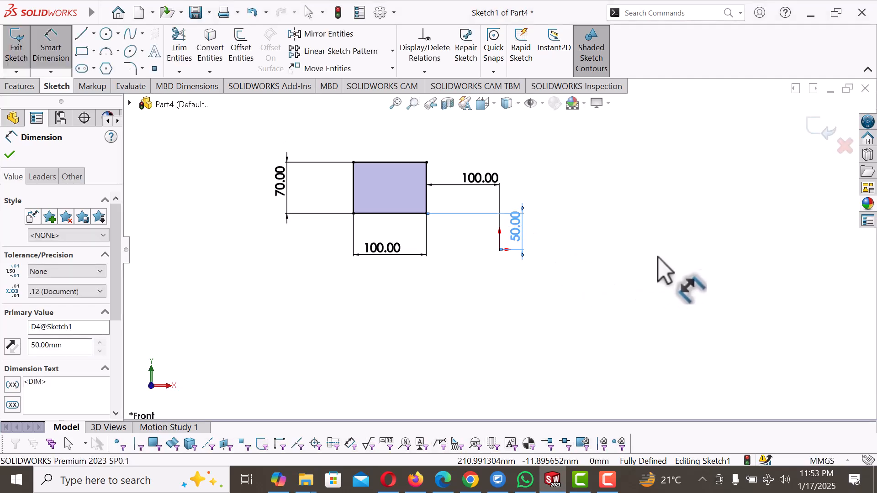
{"action": "key", "text": "Escape"}
Step: Sketch a closed slot right of the origin, level with the rectangle's base, with straight sides about 131 mm long and tangent end arcs of about 40 mm radius
{"action": "scroll", "coordinate": [699, 233], "scroll_direction": "down", "scroll_amount": 1}
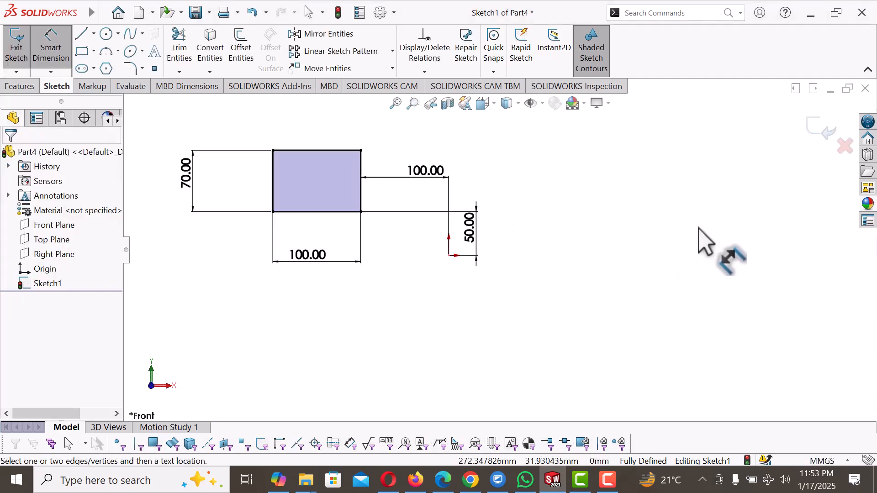
{"action": "left_click", "coordinate": [81, 34]}
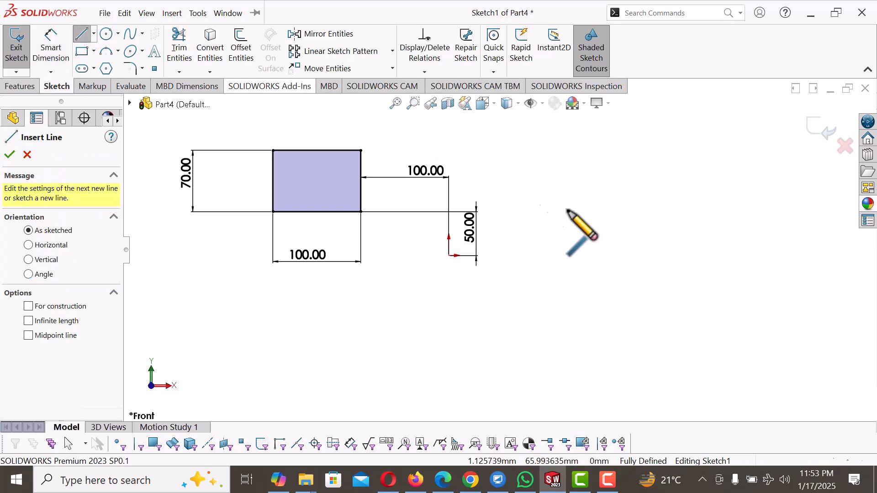
{"action": "left_click", "coordinate": [601, 211]}
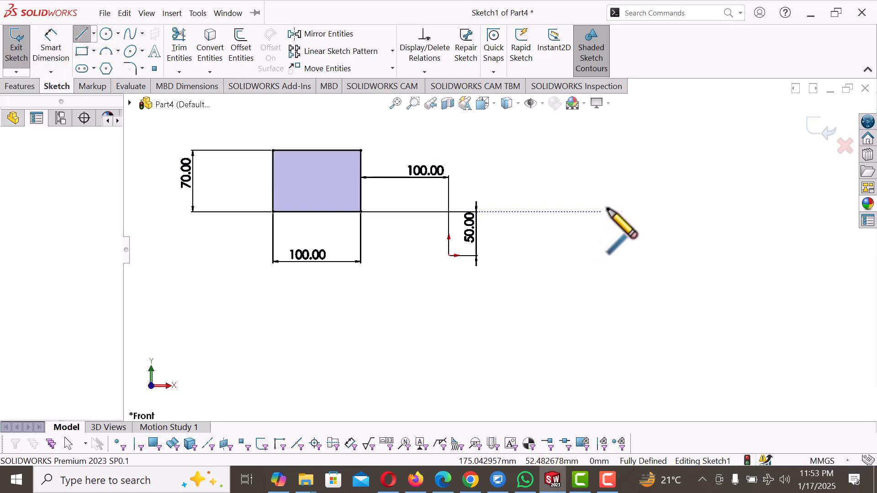
{"action": "left_click", "coordinate": [717, 211]}
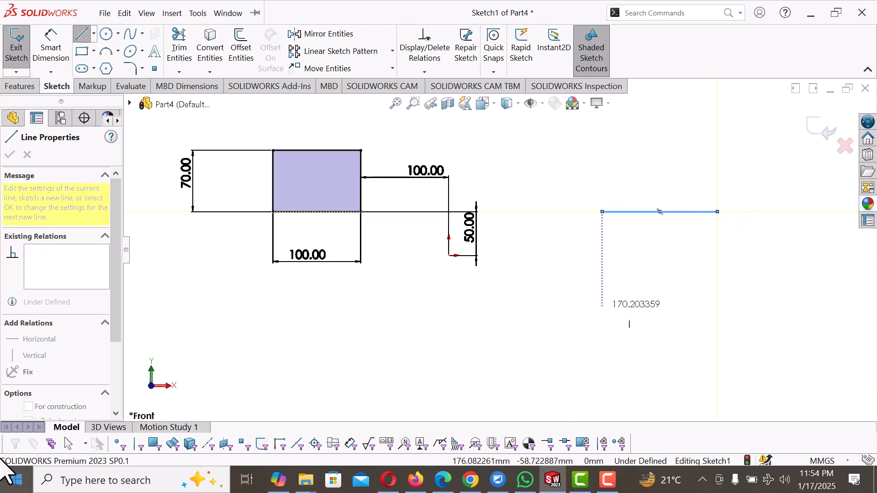
{"action": "double_click", "coordinate": [716, 212]}
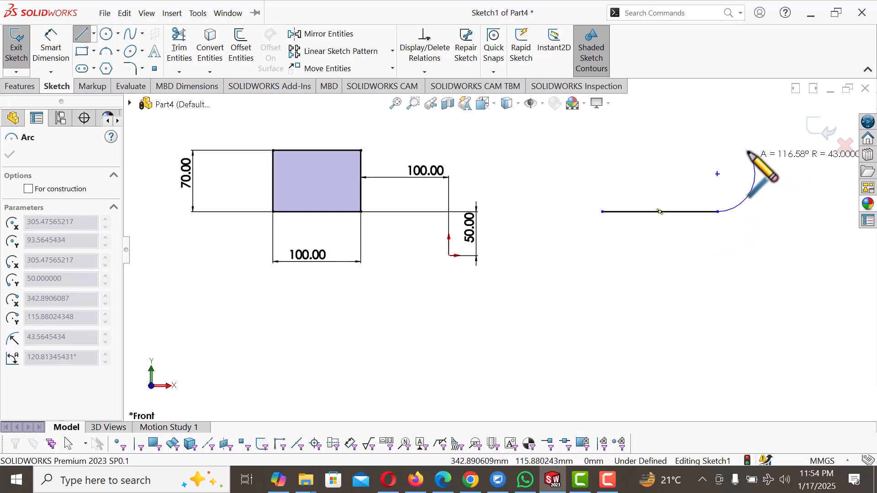
{"action": "left_click", "coordinate": [718, 141]}
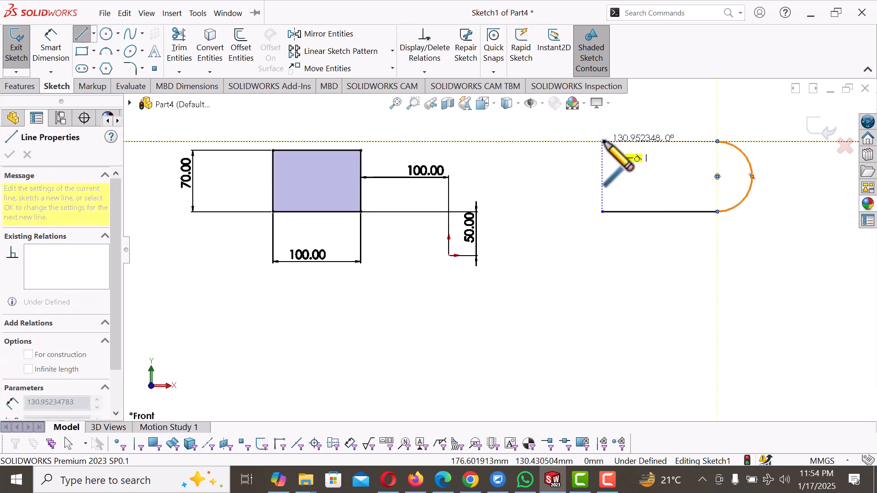
{"action": "left_click", "coordinate": [602, 142]}
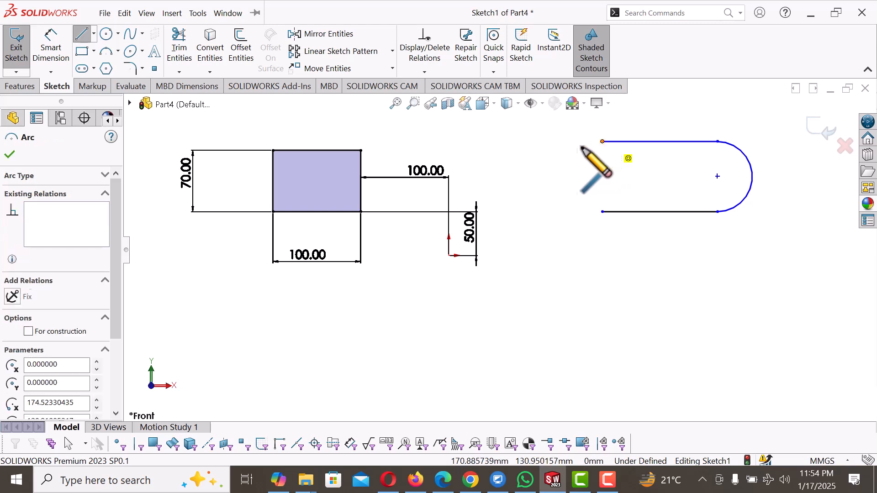
{"action": "left_click", "coordinate": [603, 211]}
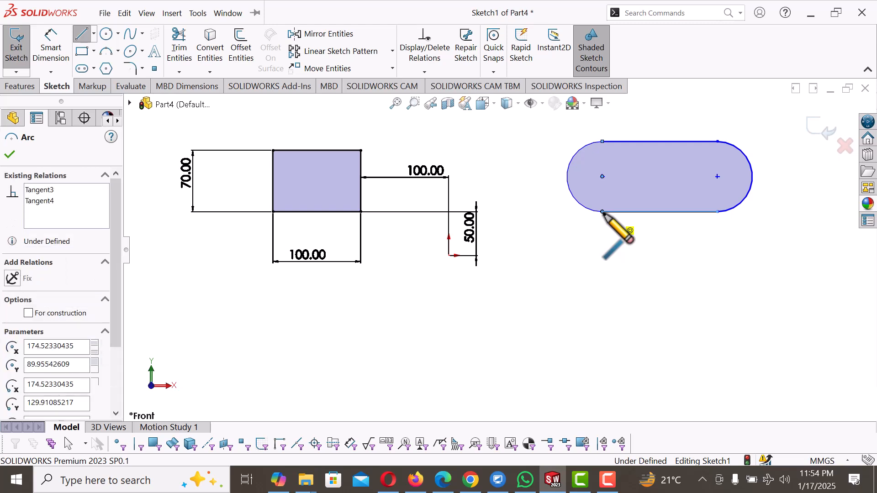
{"action": "right_click", "coordinate": [604, 213]}
{"action": "left_click", "coordinate": [640, 224]}
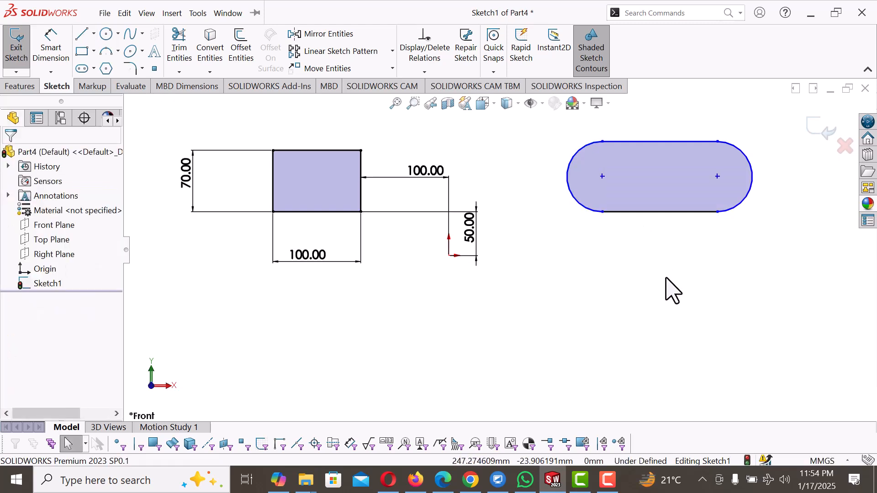
Step: Dimension the slot's lower straight side to 100 mm
{"action": "right_click_drag", "start_coordinate": [666, 274], "coordinate": [666, 212]}
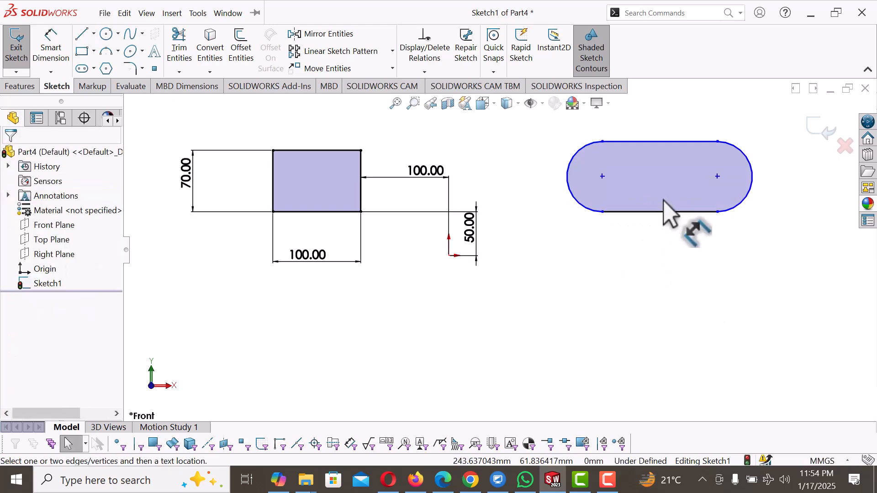
{"action": "left_click", "coordinate": [636, 213]}
{"action": "left_click", "coordinate": [641, 241]}
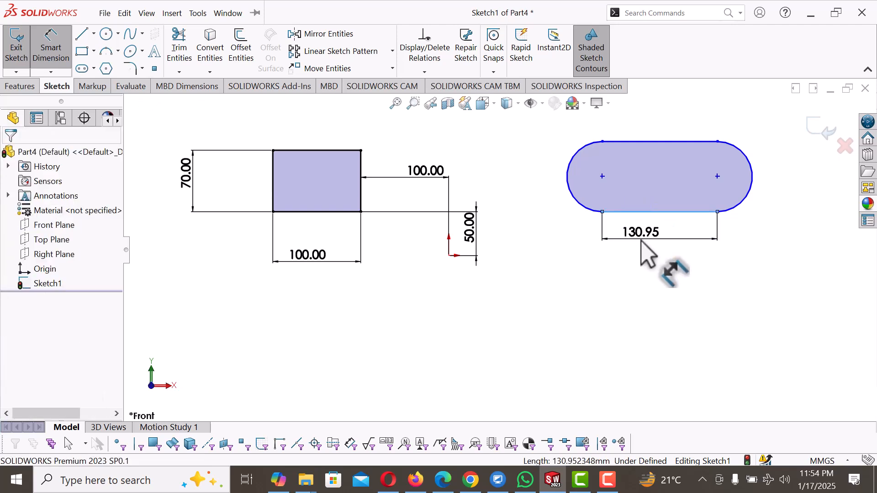
{"action": "type", "text": "100"}
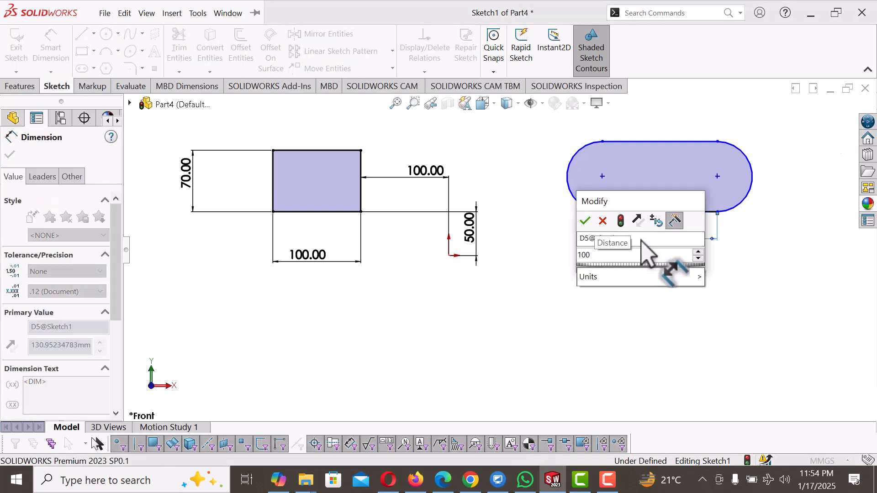
{"action": "key", "text": "Return"}
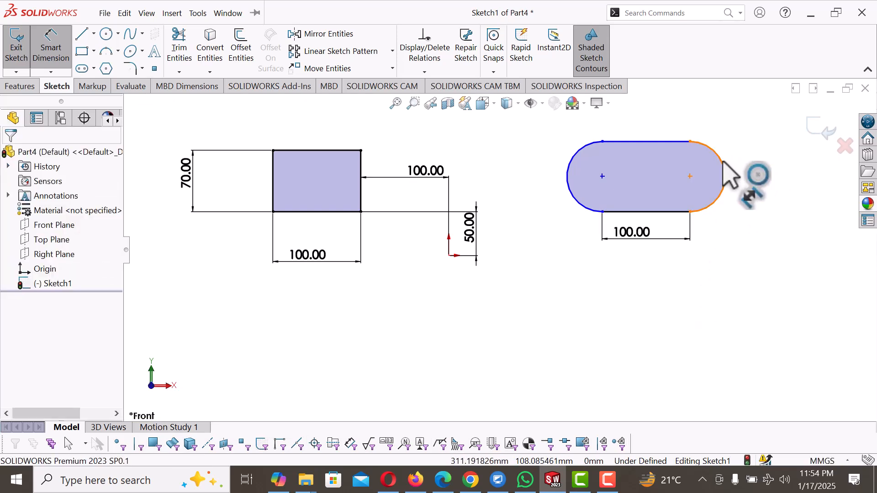
Step: Dimension the radius of the slot's right end arc to 35 mm
{"action": "left_click", "coordinate": [731, 173]}
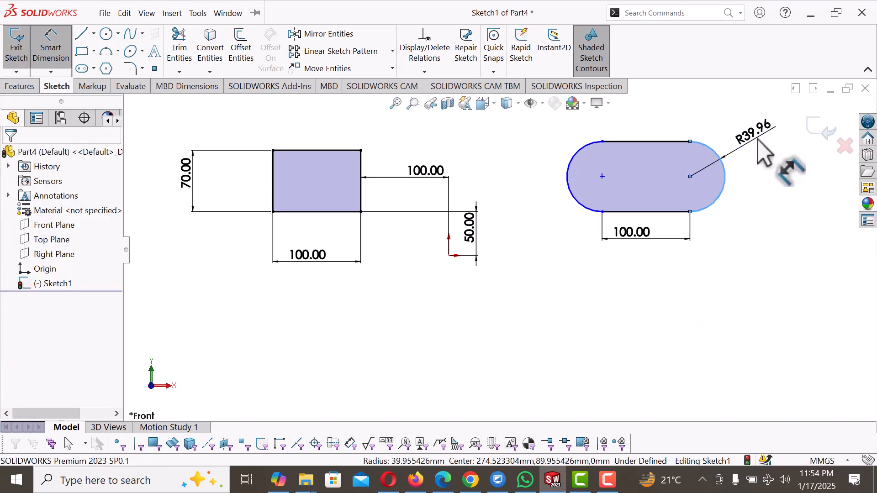
{"action": "left_click", "coordinate": [758, 140]}
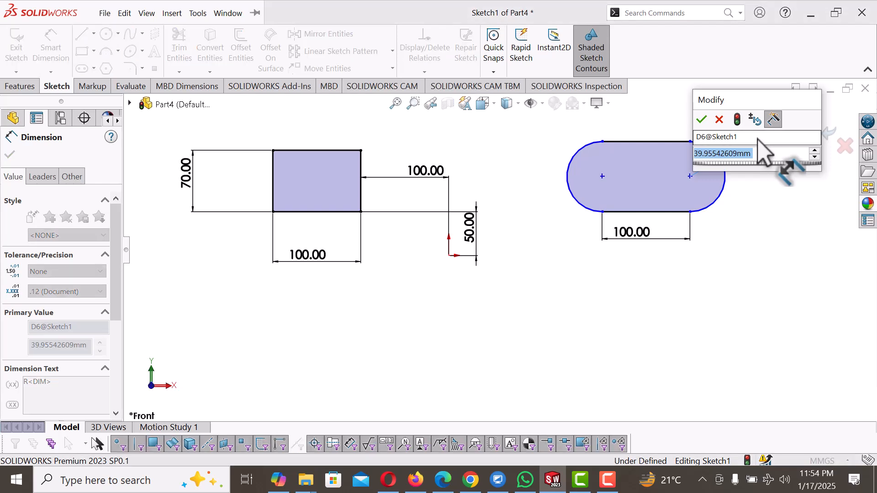
{"action": "type", "text": "35"}
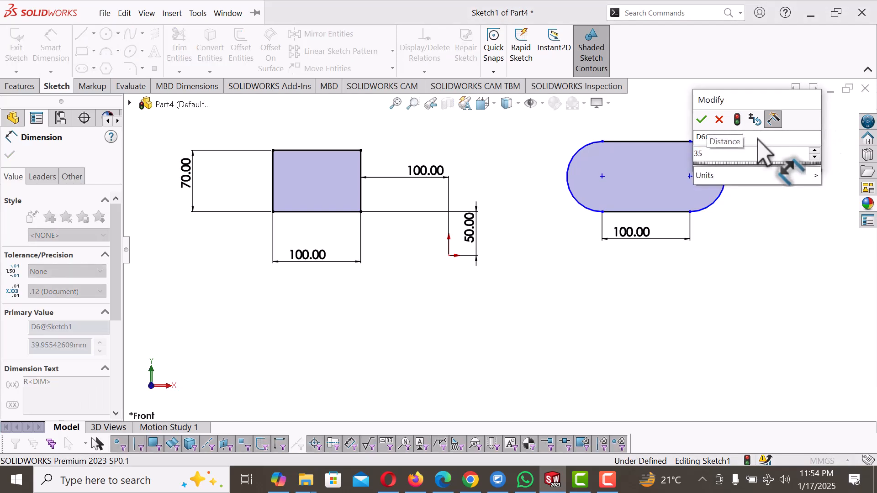
{"action": "key", "text": "Return"}
{"action": "left_click", "coordinate": [538, 289]}
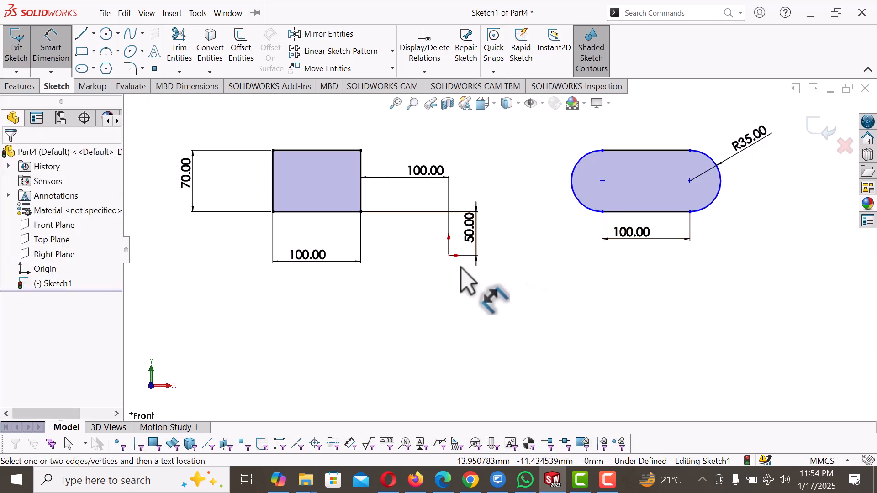
Step: Set the horizontal distance between the origin and the left end of the slot's lower straight side to 50 mm
{"action": "left_click", "coordinate": [448, 255]}
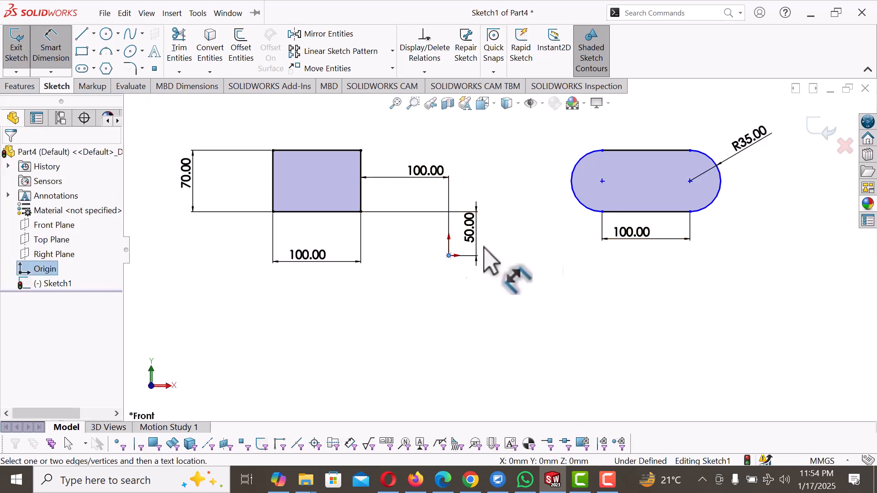
{"action": "left_click", "coordinate": [602, 212]}
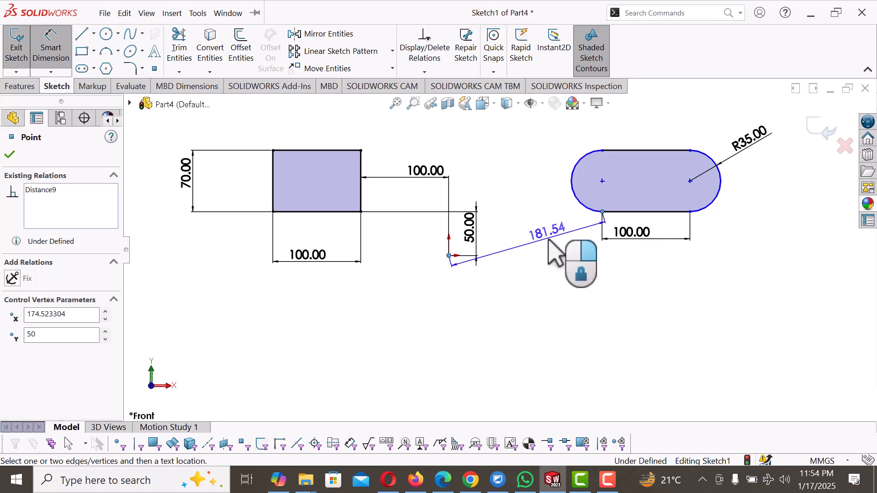
{"action": "left_click", "coordinate": [544, 268]}
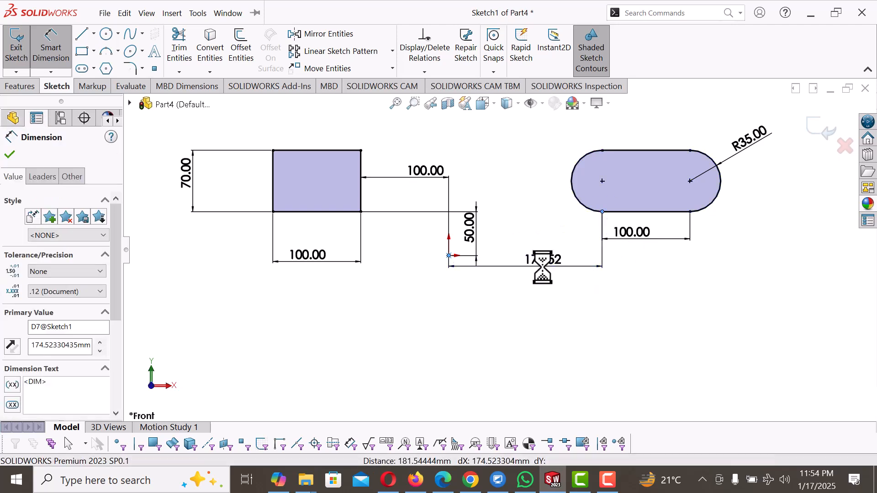
{"action": "type", "text": "50"}
{"action": "key", "text": "Return"}
{"action": "left_click", "coordinate": [492, 301]}
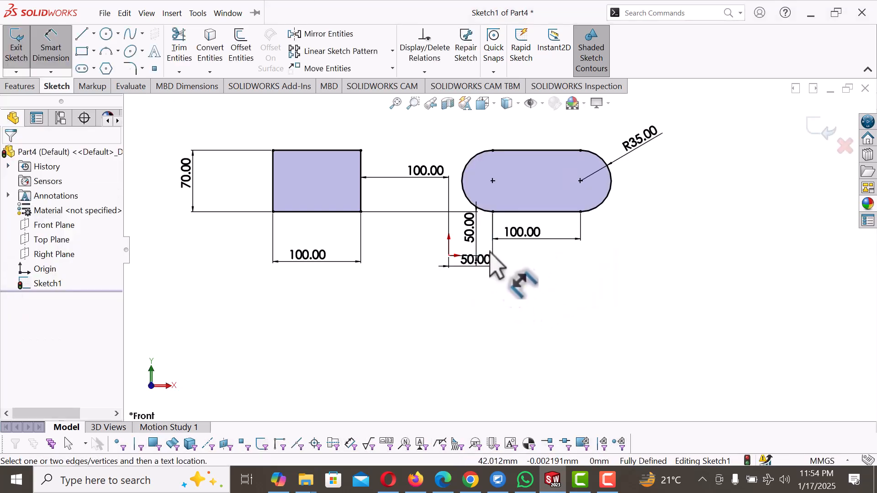
Step: Reposition the vertical 50 mm dimension left of the origin and the horizontal 50 mm dimension farther below it, clear of each other
{"action": "left_click_drag", "start_coordinate": [477, 231], "coordinate": [409, 236]}
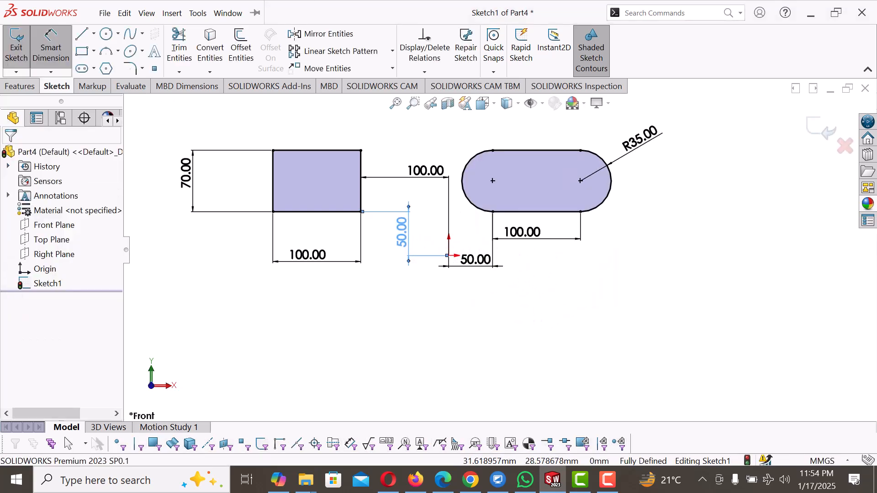
{"action": "left_click", "coordinate": [509, 269]}
{"action": "left_click_drag", "start_coordinate": [483, 261], "coordinate": [482, 275]}
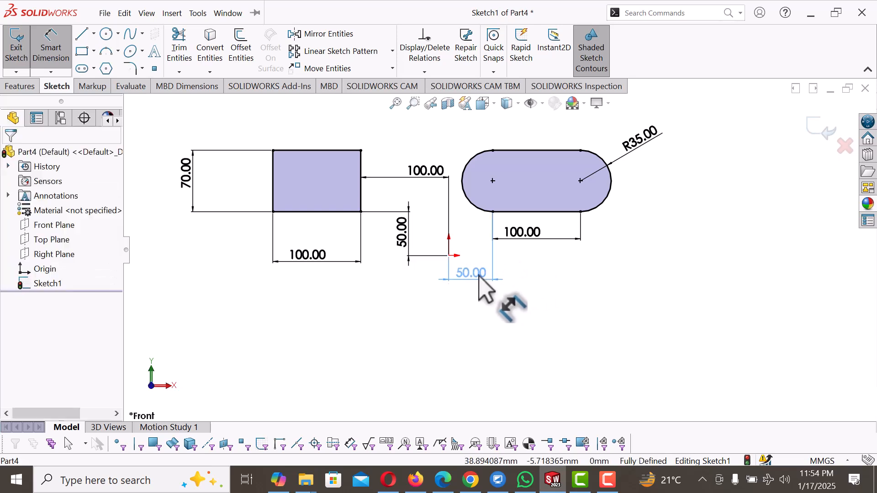
{"action": "left_click", "coordinate": [455, 319]}
Step: Sketch a closed triangle with a horizontal base below the rectangle using the Line tool, its left side about 87 mm long
{"action": "scroll", "coordinate": [454, 320], "scroll_direction": "up", "scroll_amount": 2}
{"action": "scroll", "coordinate": [539, 295], "scroll_direction": "down", "scroll_amount": 1}
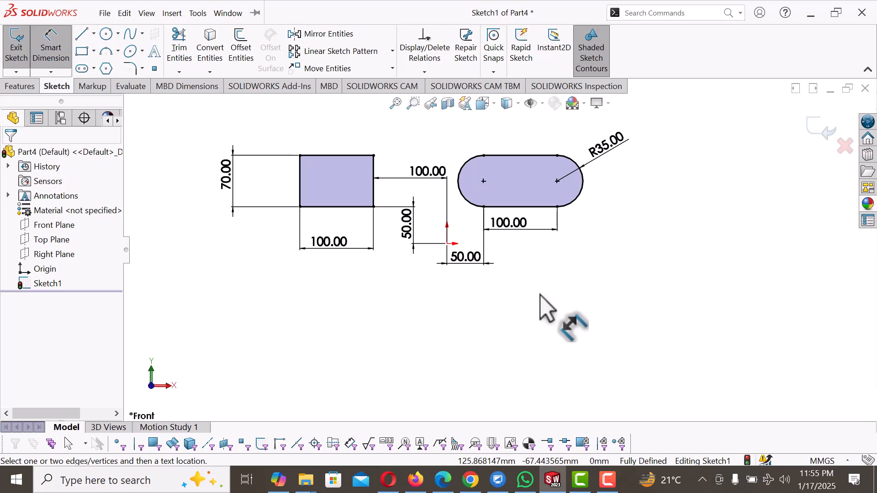
{"action": "left_click", "coordinate": [83, 34]}
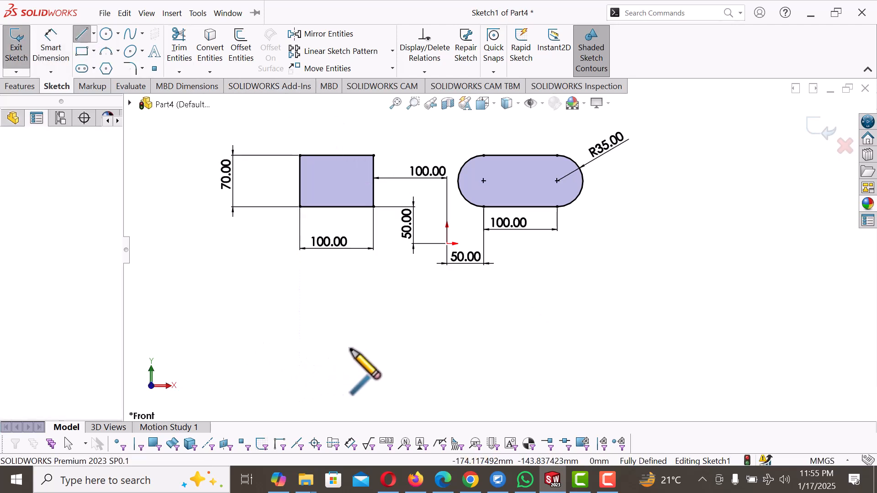
{"action": "left_click", "coordinate": [319, 350]}
{"action": "left_click", "coordinate": [379, 349]}
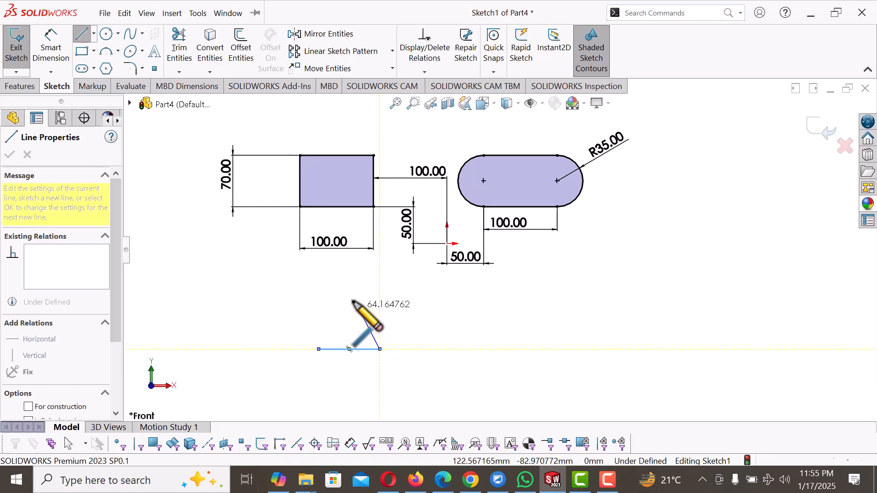
{"action": "left_click", "coordinate": [340, 289]}
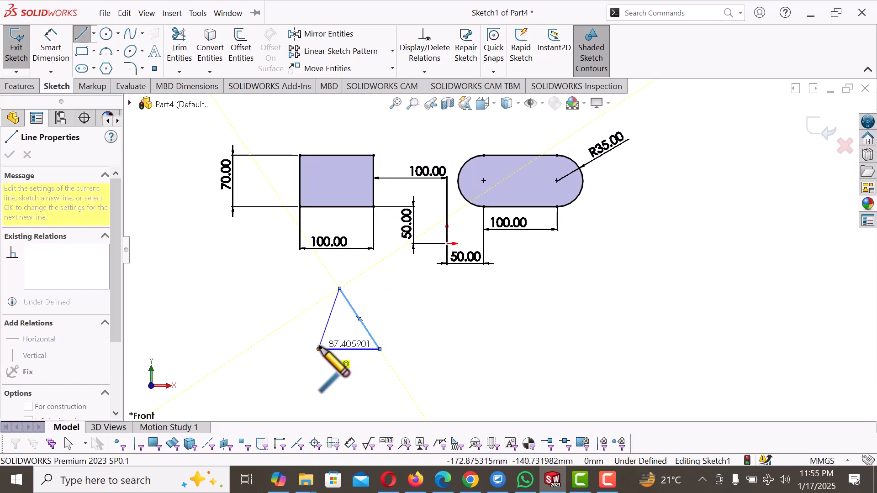
{"action": "left_click", "coordinate": [319, 350]}
{"action": "right_click", "coordinate": [320, 351]}
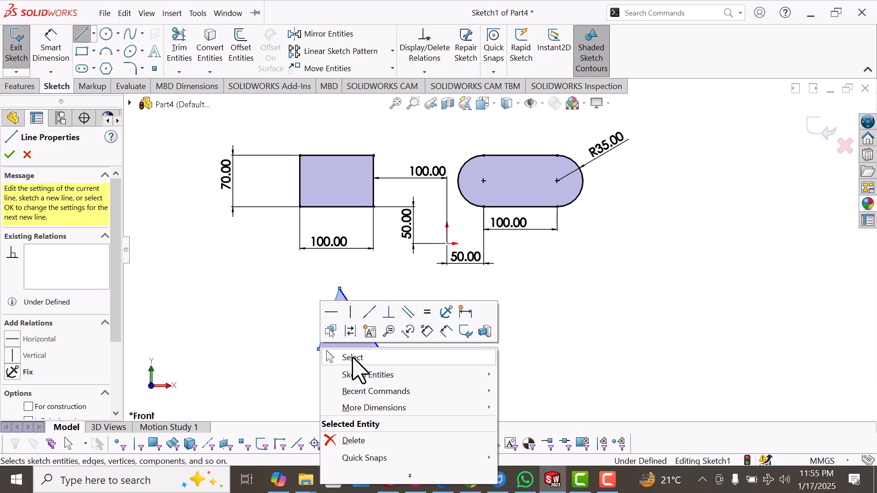
{"action": "left_click", "coordinate": [356, 357]}
{"action": "key", "text": "Escape"}
Step: Add an Equal relation to the triangle's three sides
{"action": "left_click_drag", "start_coordinate": [299, 266], "coordinate": [389, 382]}
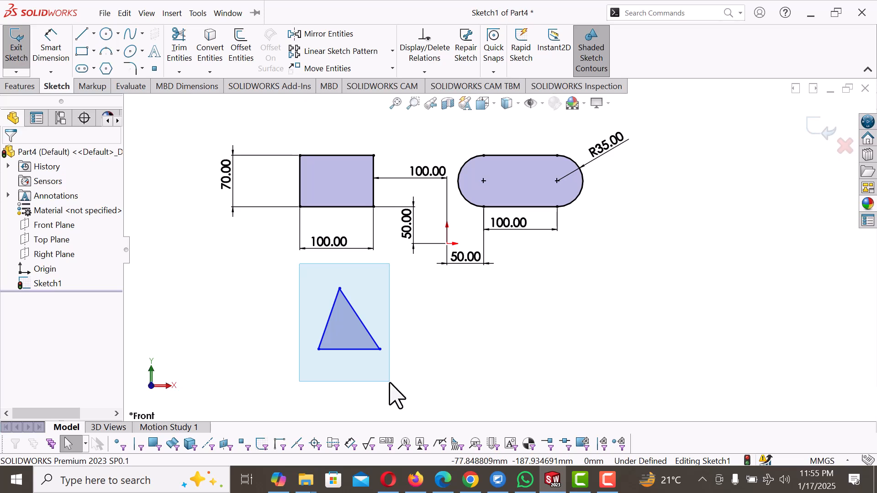
{"action": "left_click_drag", "start_coordinate": [388, 382], "coordinate": [390, 383]}
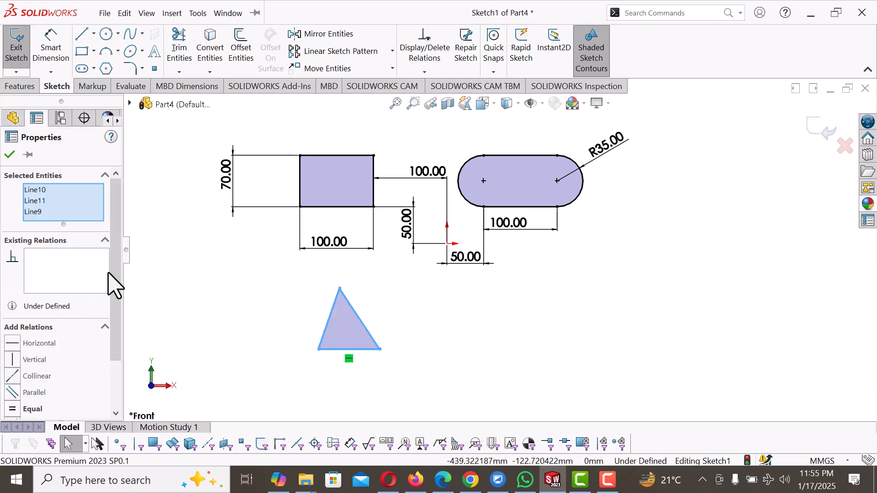
{"action": "left_click_drag", "start_coordinate": [117, 280], "coordinate": [120, 333]}
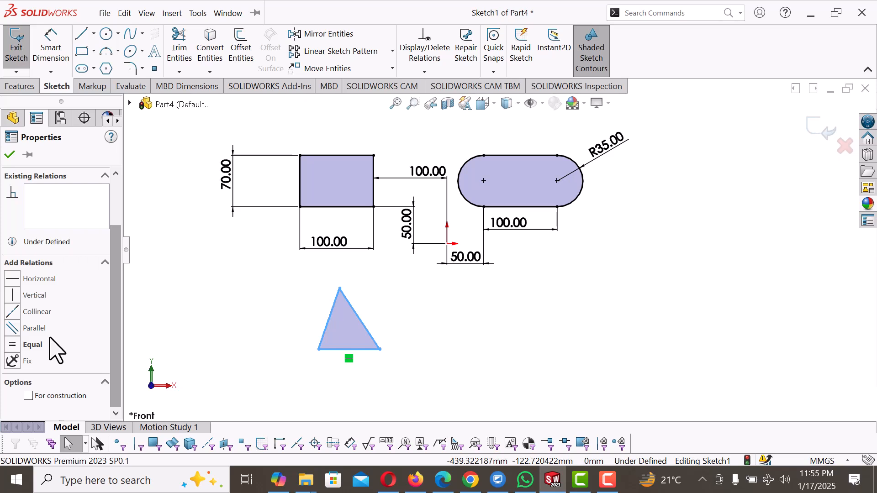
{"action": "left_click", "coordinate": [14, 346]}
{"action": "left_click", "coordinate": [451, 343]}
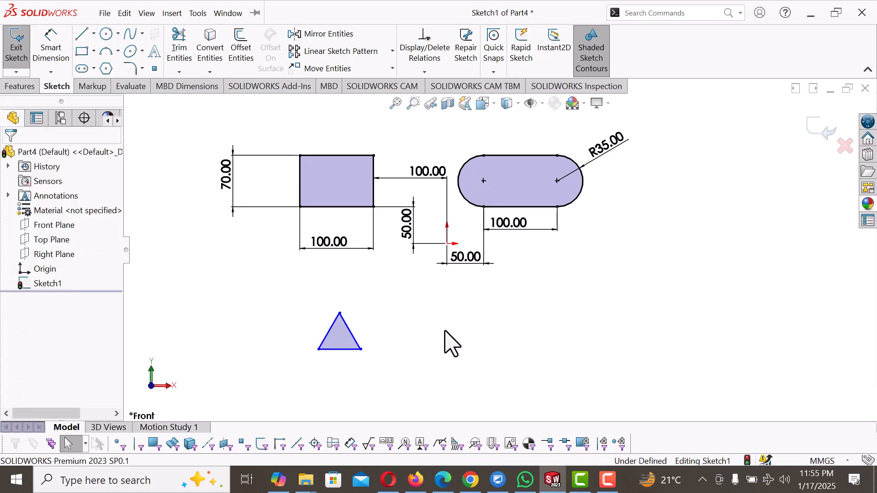
Step: Dimension the triangle's base to 100 mm
{"action": "right_click_drag", "start_coordinate": [451, 342], "coordinate": [433, 261]}
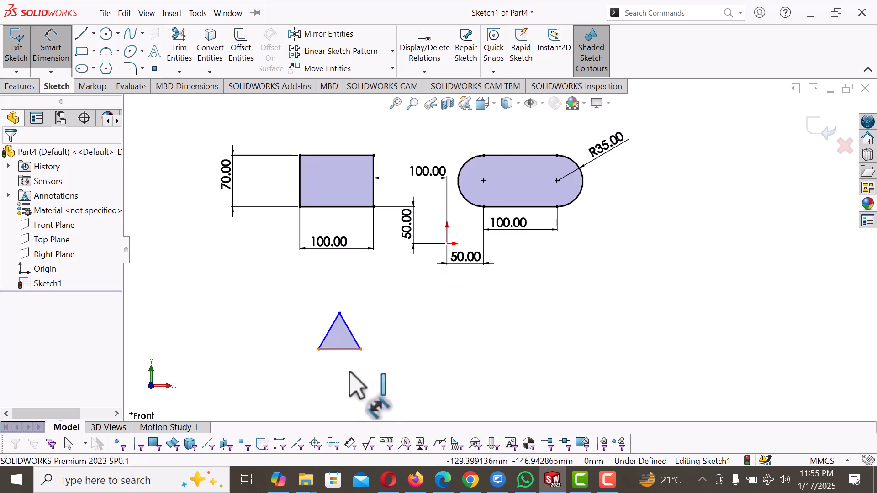
{"action": "left_click", "coordinate": [348, 350]}
{"action": "left_click", "coordinate": [350, 375]}
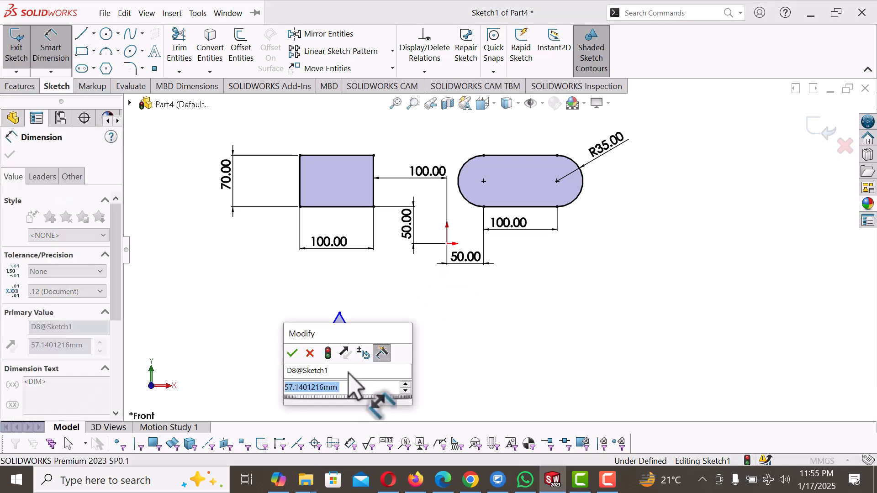
{"action": "type", "text": "100"}
{"action": "key", "text": "Return"}
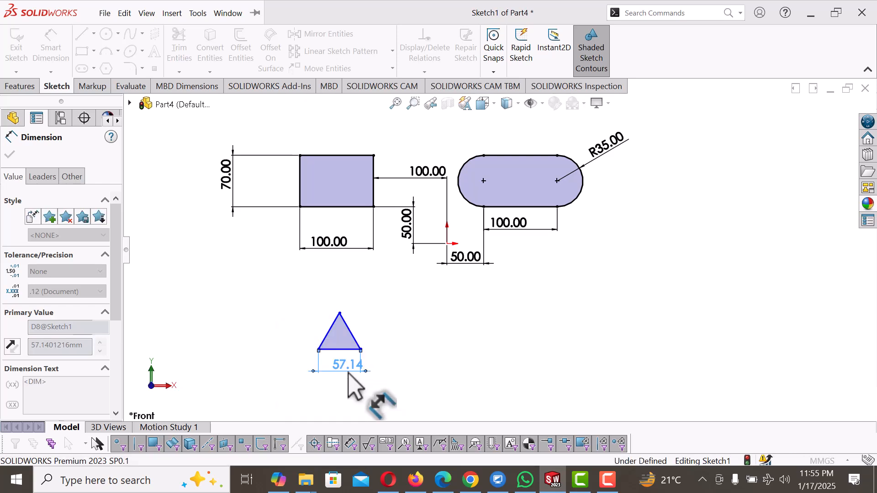
{"action": "left_click", "coordinate": [461, 310]}
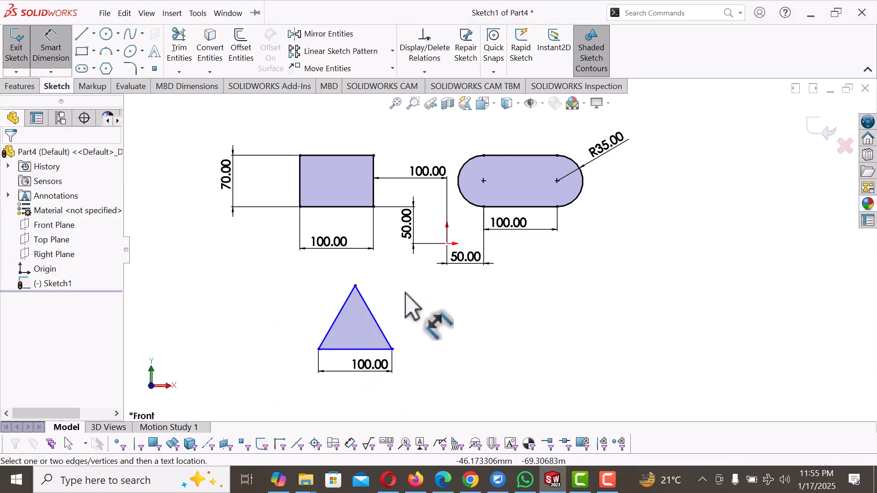
Step: Set the vertical distance between the triangle's apex and the origin to 50 mm, placing the dimension left of the triangle
{"action": "left_click", "coordinate": [354, 285]}
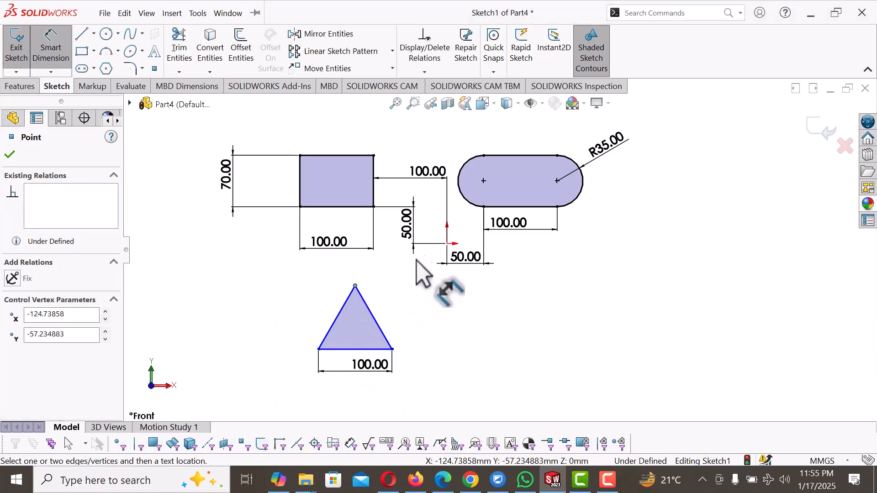
{"action": "left_click", "coordinate": [447, 244]}
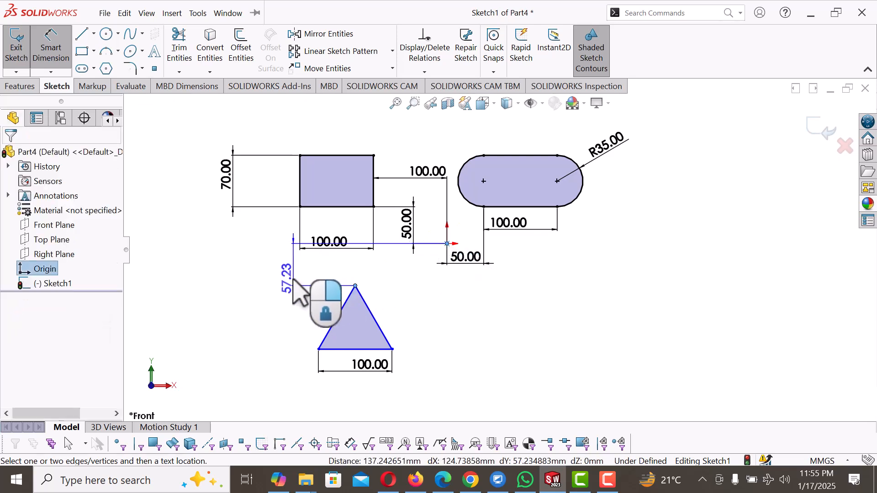
{"action": "left_click", "coordinate": [288, 277]}
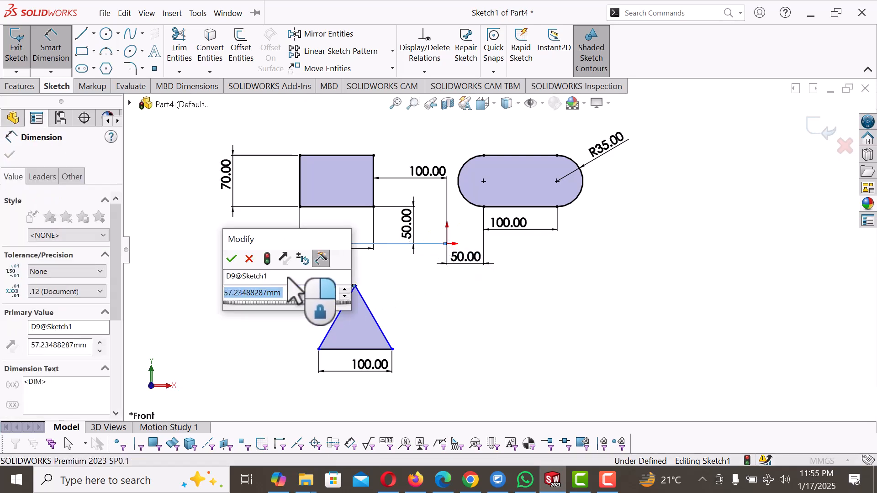
{"action": "type", "text": "50"}
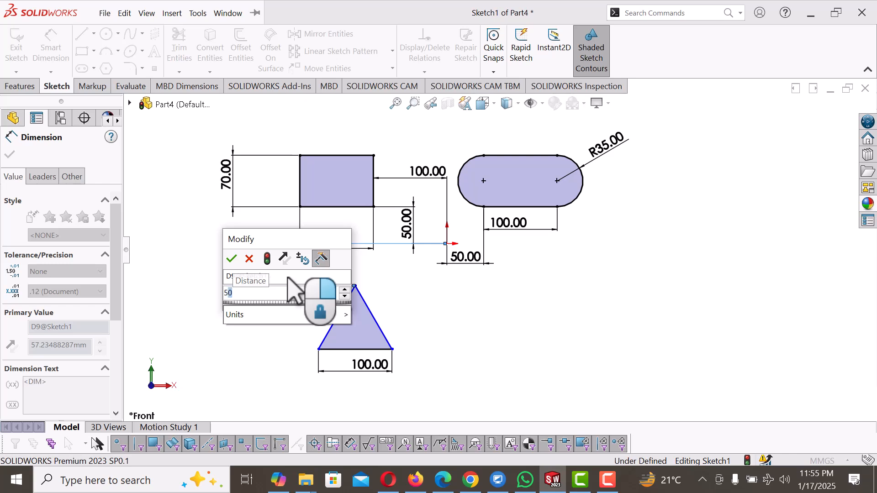
{"action": "key", "text": "Return"}
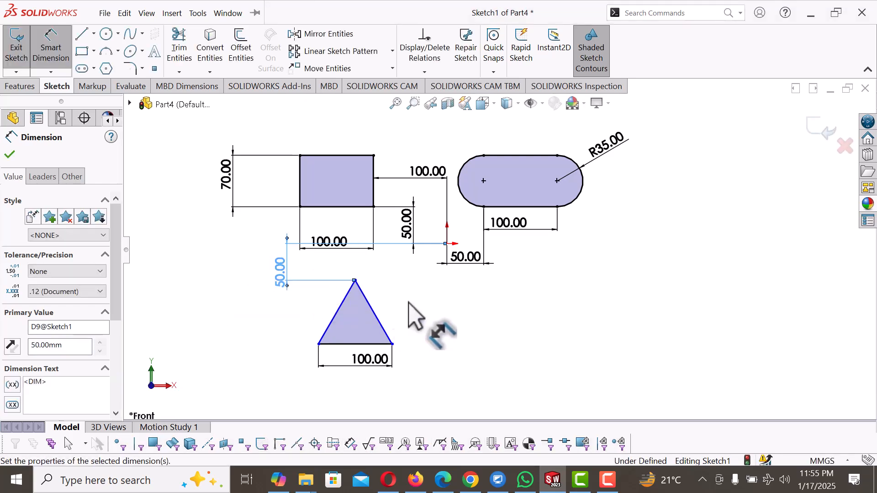
{"action": "right_click", "coordinate": [410, 302]}
{"action": "left_click", "coordinate": [441, 346]}
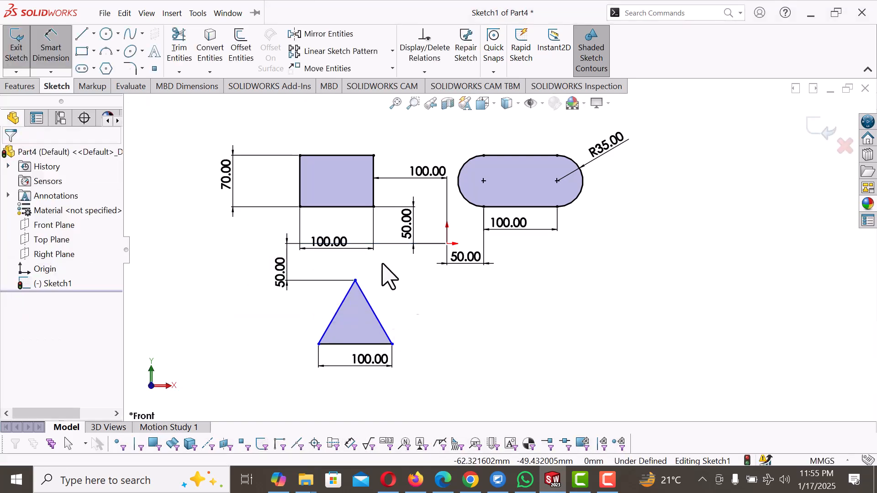
Step: Add a Vertical relation between the midpoint of the rectangle's lower side and the triangle's apex
{"action": "left_click", "coordinate": [363, 208]}
{"action": "right_click", "coordinate": [361, 209]}
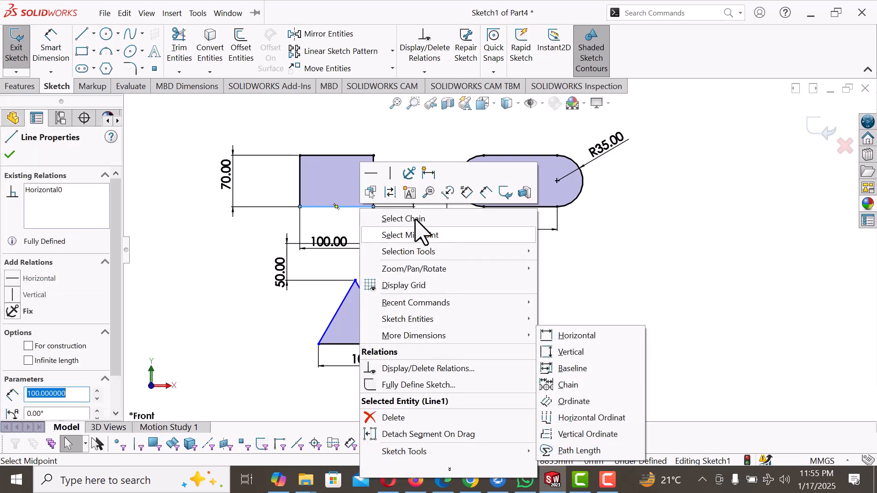
{"action": "left_click", "coordinate": [408, 236]}
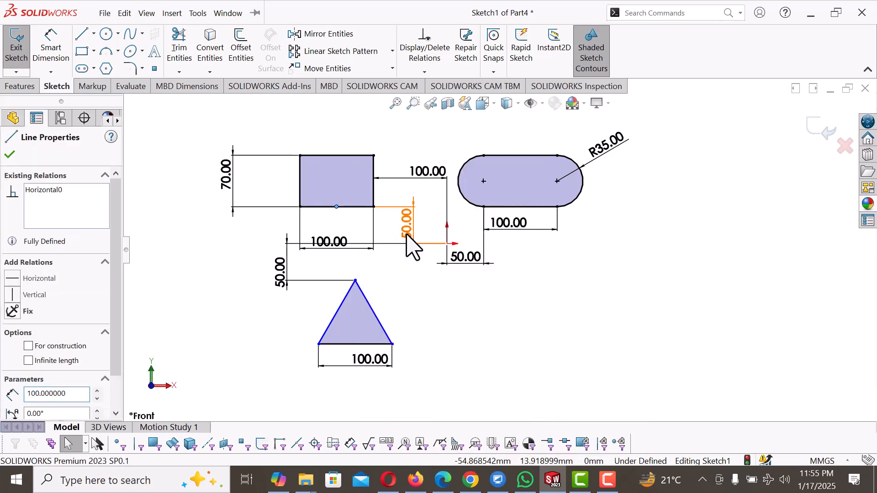
{"action": "left_click", "coordinate": [356, 281], "text": "ctrl"}
{"action": "left_click", "coordinate": [13, 349]}
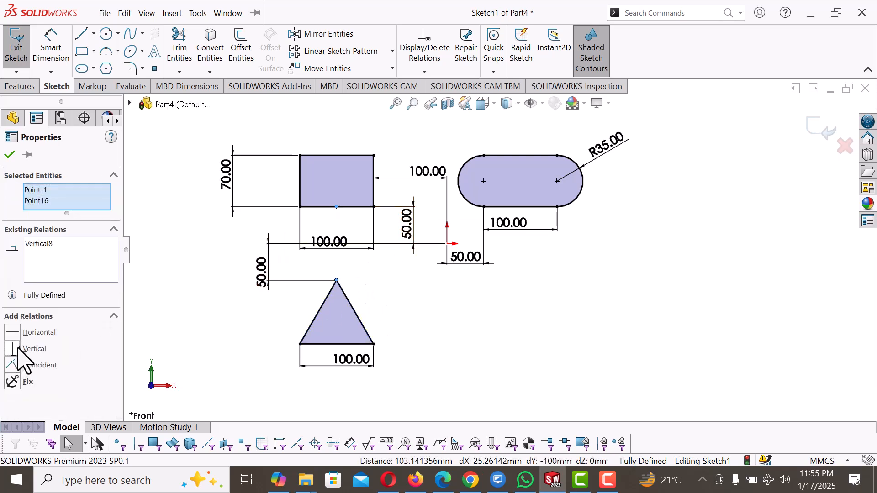
{"action": "left_click", "coordinate": [436, 303]}
Step: Move the rectangle's width dimension closer to its lower side, clear of the origin's extension line
{"action": "left_click_drag", "start_coordinate": [350, 247], "coordinate": [344, 235]}
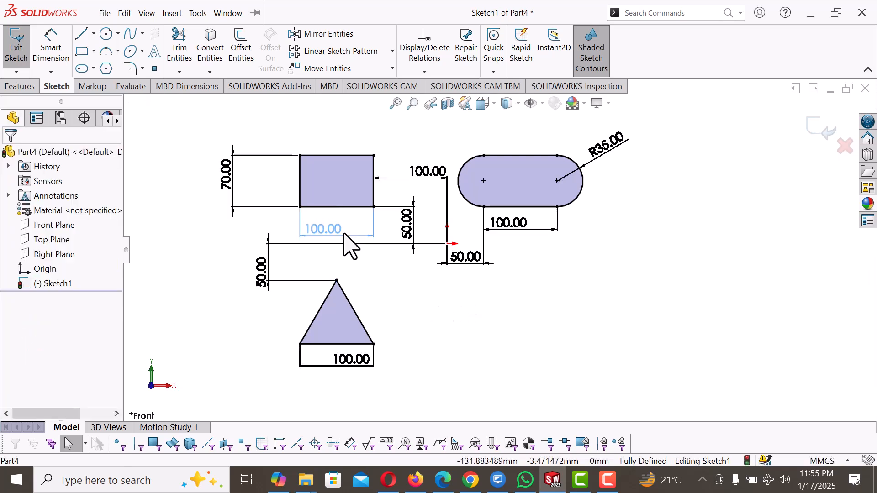
{"action": "key", "text": "Escape"}
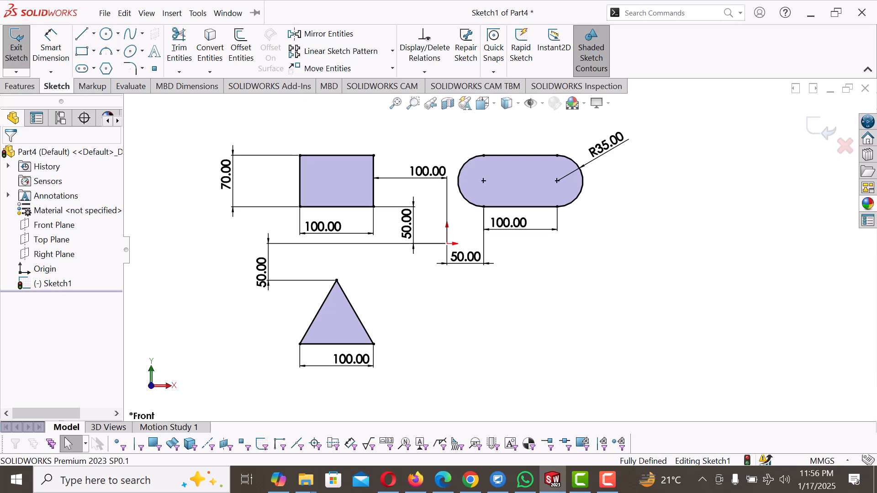
Step: Sketch a closed triangle below the slot with the Line tool, with a horizontal base about 134 mm long and a right side about 52 mm long
{"action": "left_click", "coordinate": [81, 35]}
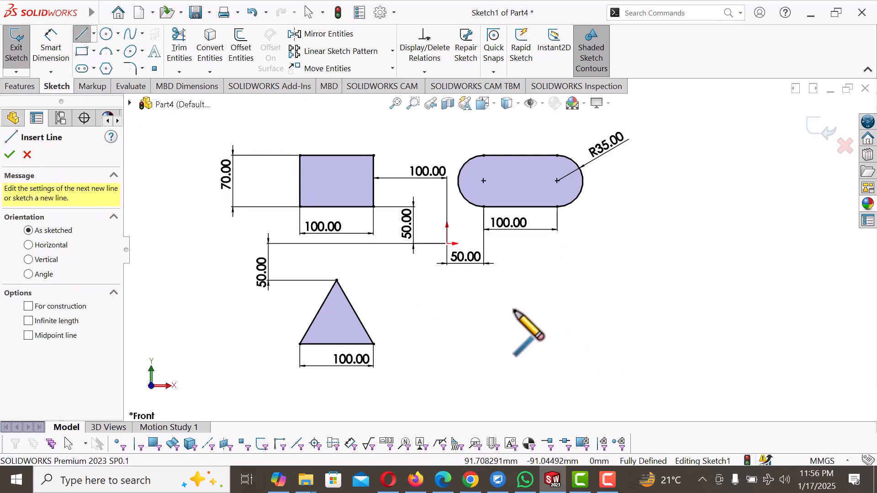
{"action": "left_click", "coordinate": [558, 295]}
{"action": "left_click", "coordinate": [561, 332]}
{"action": "left_click", "coordinate": [464, 333]}
{"action": "left_click", "coordinate": [557, 295]}
{"action": "right_click", "coordinate": [557, 295]}
{"action": "left_click", "coordinate": [596, 304]}
Step: Make the slanted right side of the new triangle vertical
{"action": "scroll", "coordinate": [572, 306], "scroll_direction": "down", "scroll_amount": 1}
{"action": "scroll", "coordinate": [571, 307], "scroll_direction": "down", "scroll_amount": 2}
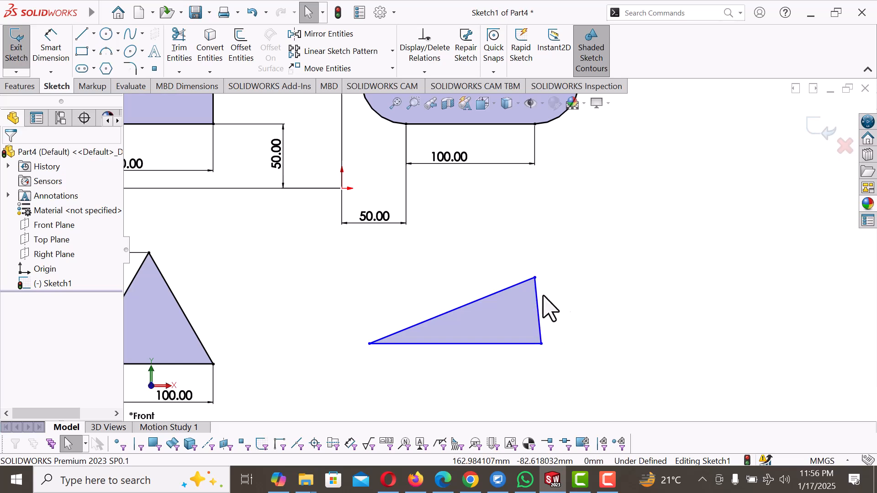
{"action": "left_click", "coordinate": [541, 327]}
{"action": "left_click", "coordinate": [590, 282]}
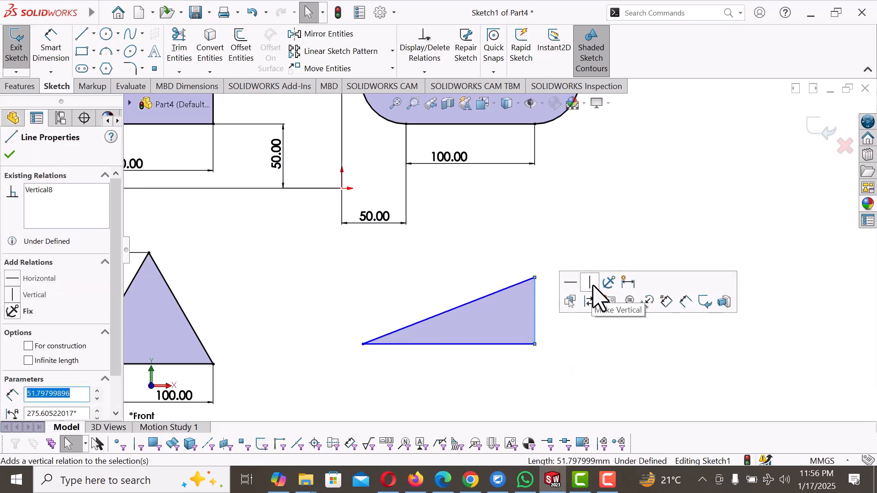
{"action": "left_click", "coordinate": [596, 365]}
Step: Dimension the angle between the new triangle's base and sloping side as 30°, placing it inside the triangle
{"action": "key", "text": "z"}
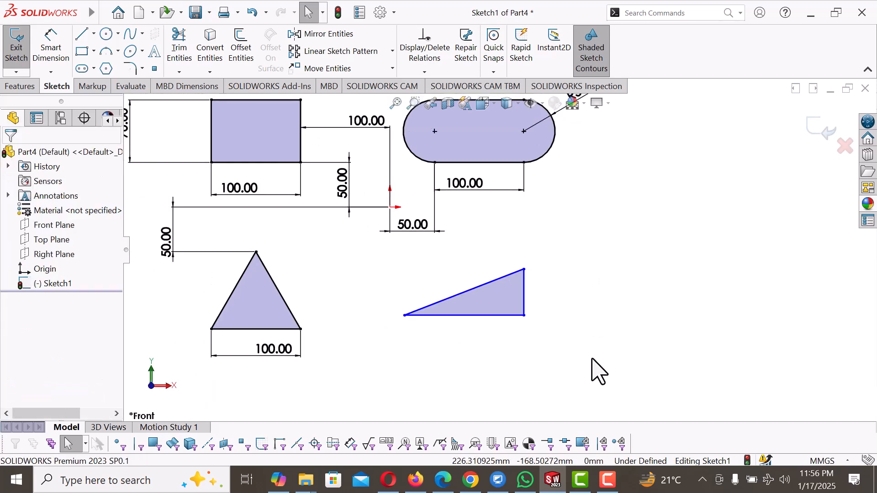
{"action": "right_click_drag", "start_coordinate": [597, 307], "coordinate": [607, 249]}
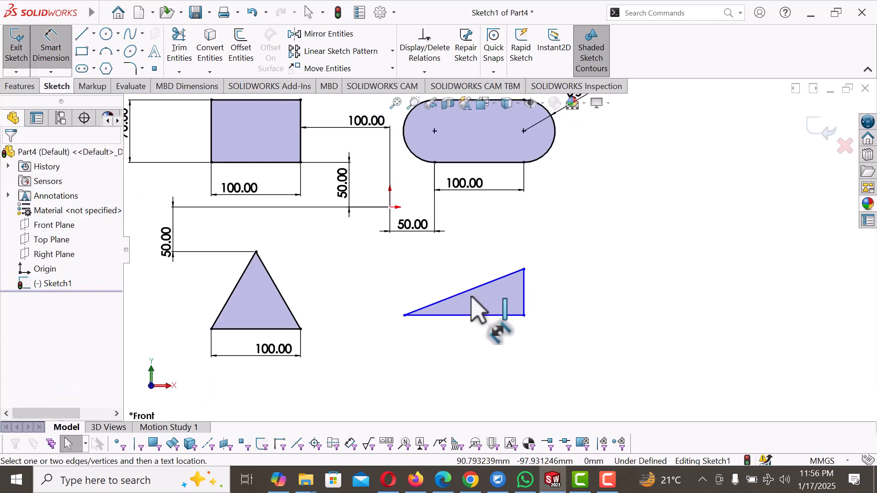
{"action": "left_click", "coordinate": [464, 315]}
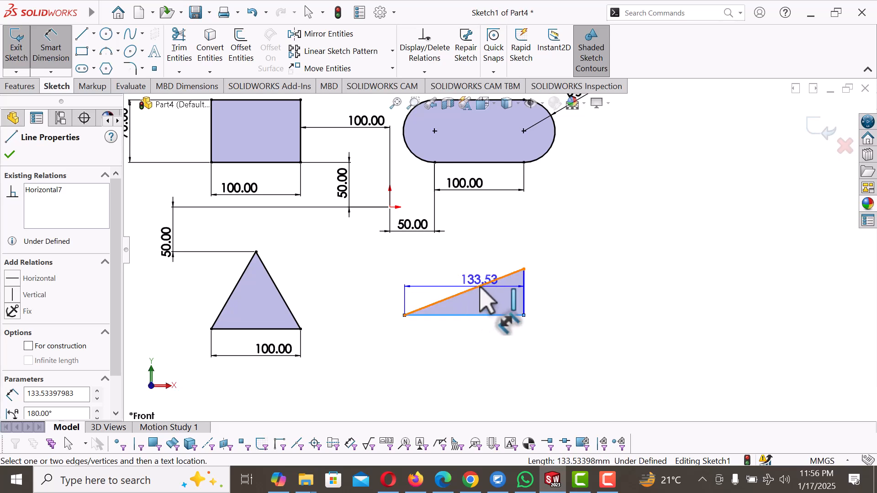
{"action": "left_click", "coordinate": [481, 286]}
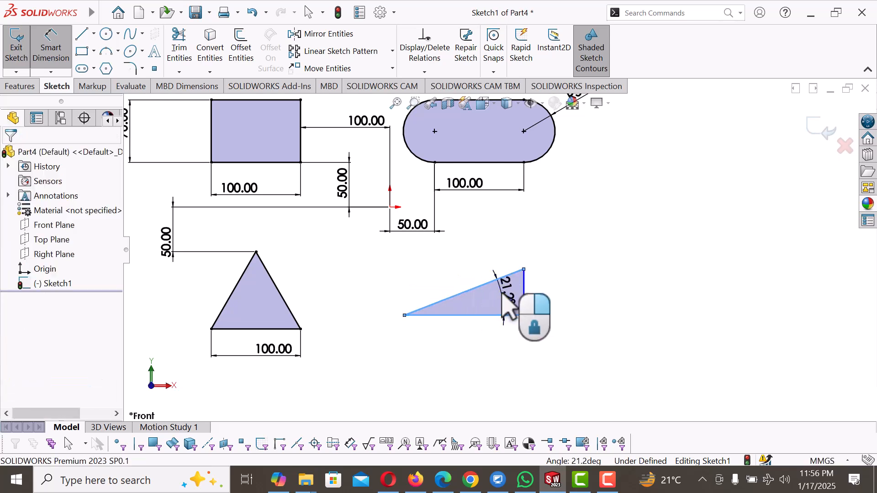
{"action": "left_click", "coordinate": [508, 306]}
{"action": "type", "text": "30"}
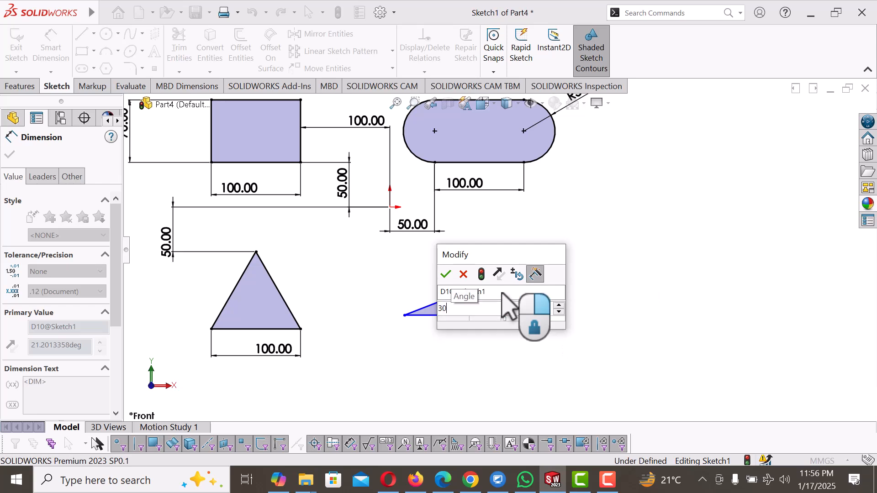
{"action": "key", "text": "Return"}
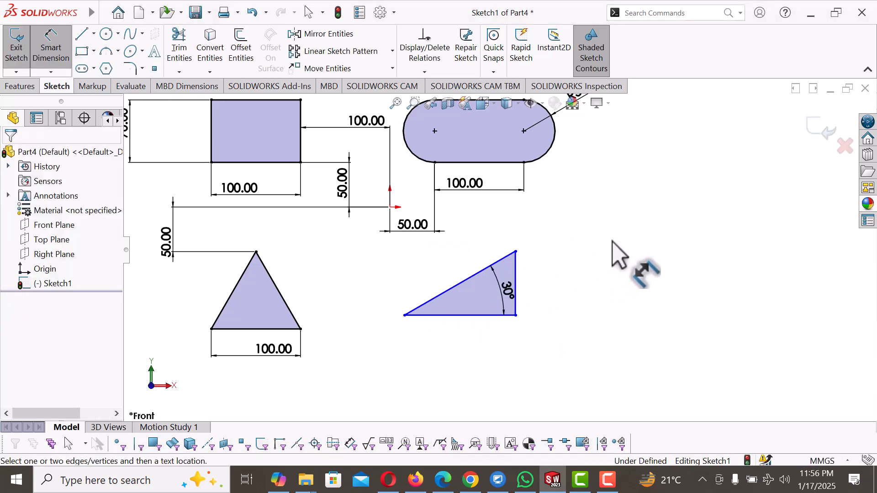
{"action": "right_click", "coordinate": [613, 242]}
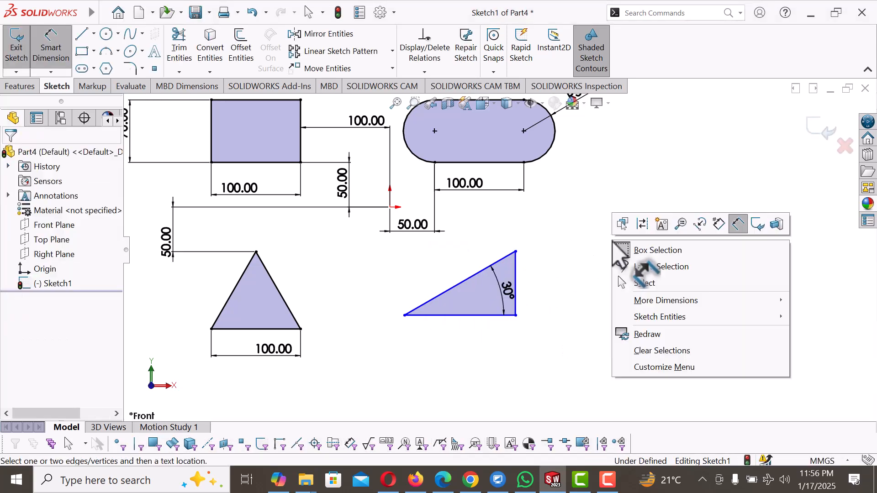
{"action": "left_click", "coordinate": [644, 284]}
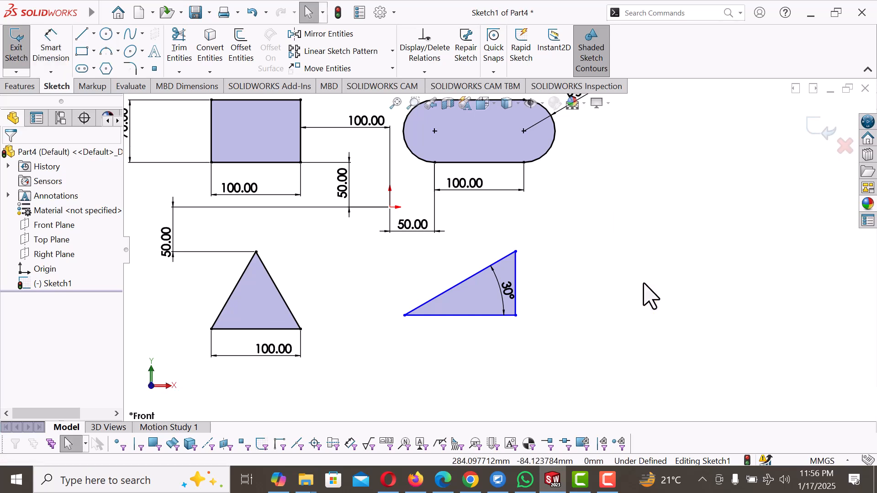
Step: Add a Horizontal relation between the equilateral triangle's lower-right corner and the right-angled triangle's lower-left corner
{"action": "left_click", "coordinate": [301, 329]}
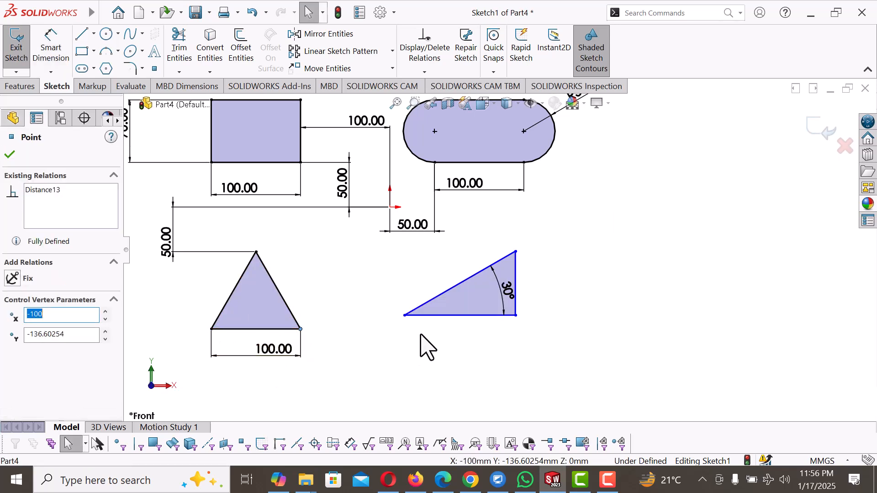
{"action": "left_click", "coordinate": [405, 316], "text": "ctrl"}
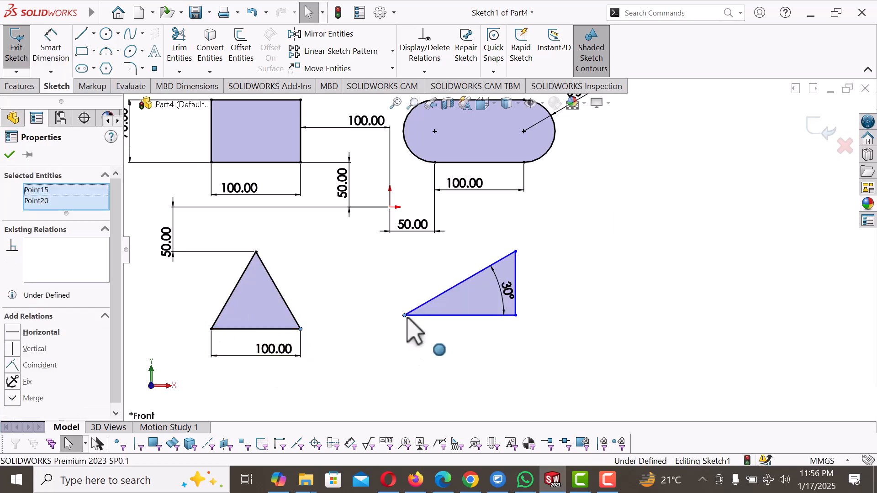
{"action": "left_click", "coordinate": [12, 332]}
{"action": "left_click", "coordinate": [432, 370]}
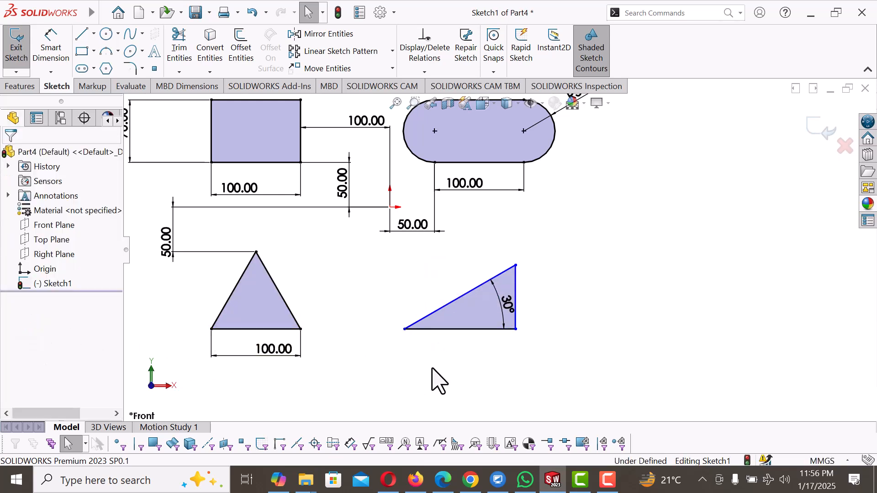
Step: Add a Vertical relation between the right-angled triangle's lower-left corner and the centre point of the slot's left arc
{"action": "left_click", "coordinate": [404, 329]}
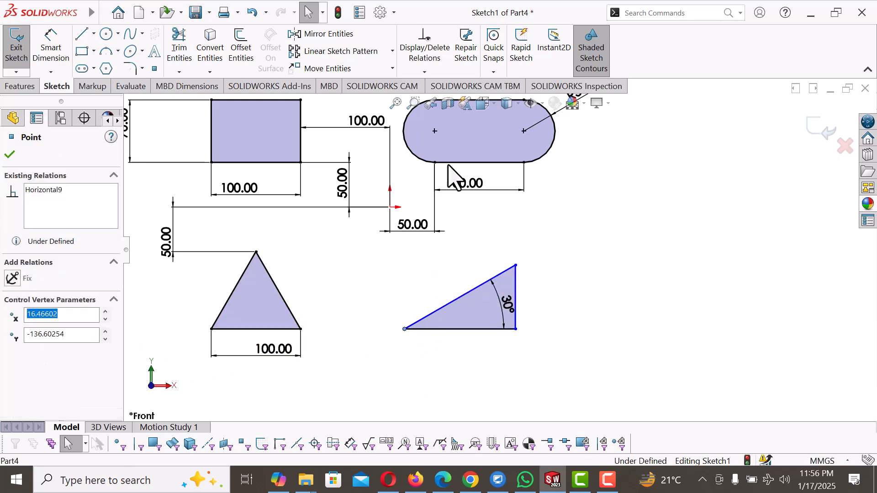
{"action": "left_click", "coordinate": [435, 131], "text": "ctrl"}
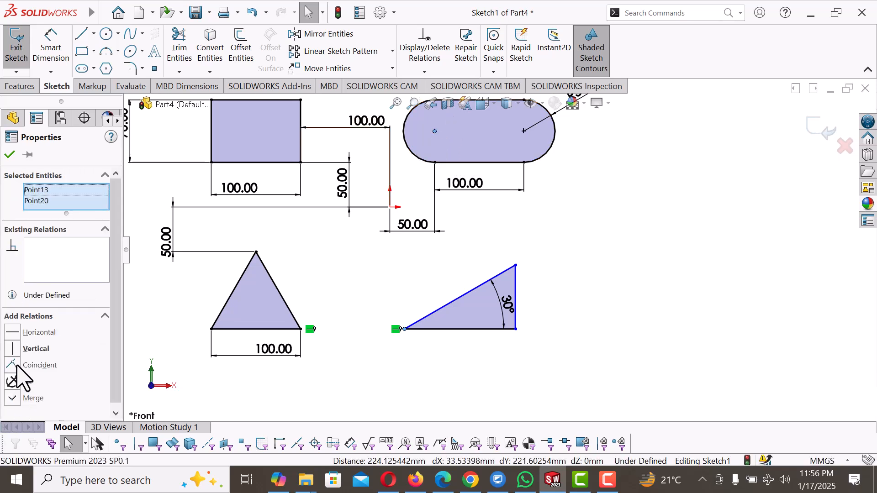
{"action": "left_click", "coordinate": [16, 350]}
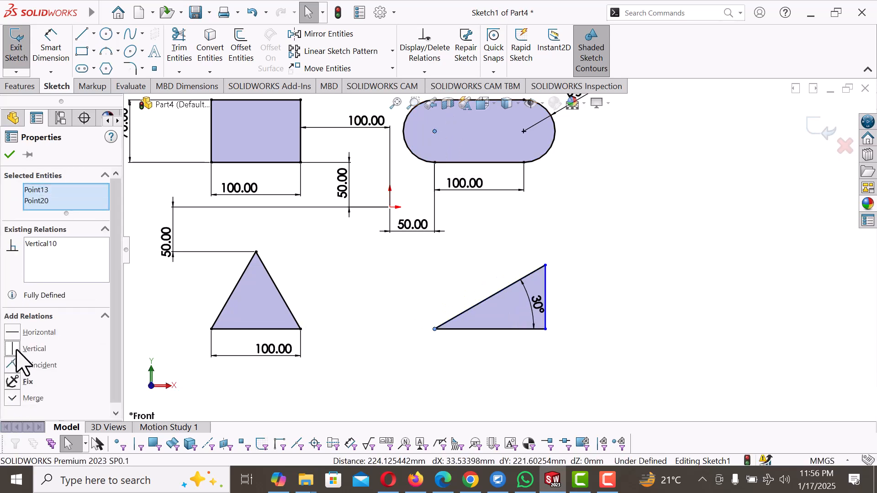
{"action": "left_click", "coordinate": [594, 249]}
Step: Add a Vertical relation between the right-angled triangle's upper corner and the right endpoint of the slot's lower line
{"action": "left_click", "coordinate": [546, 266]}
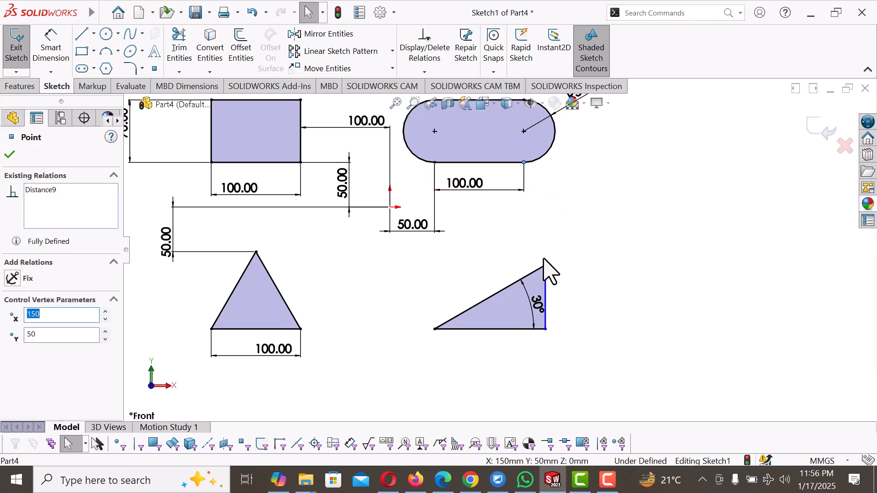
{"action": "left_click", "coordinate": [547, 266], "text": "ctrl"}
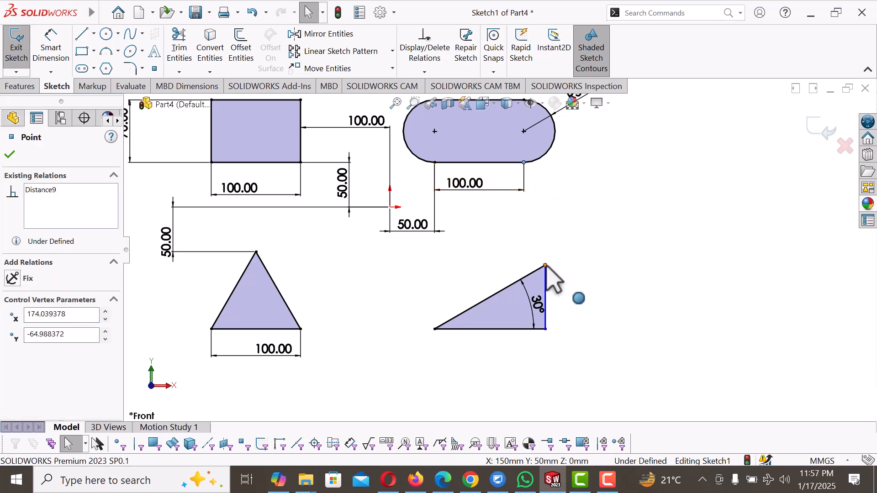
{"action": "left_click", "coordinate": [16, 350]}
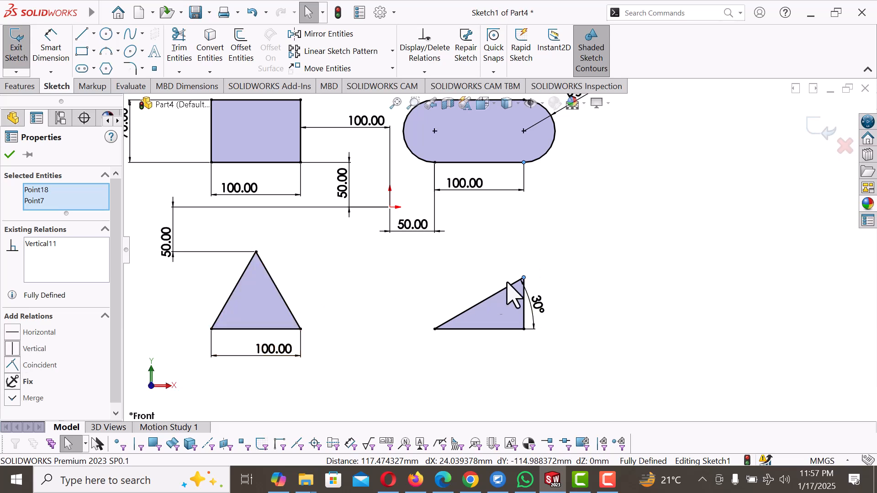
{"action": "left_click", "coordinate": [614, 283]}
Step: Move the 30° angle dimension back inside the right-angled triangle
{"action": "left_click", "coordinate": [535, 304]}
{"action": "left_click_drag", "start_coordinate": [538, 305], "coordinate": [507, 307]}
{"action": "left_click", "coordinate": [578, 315]}
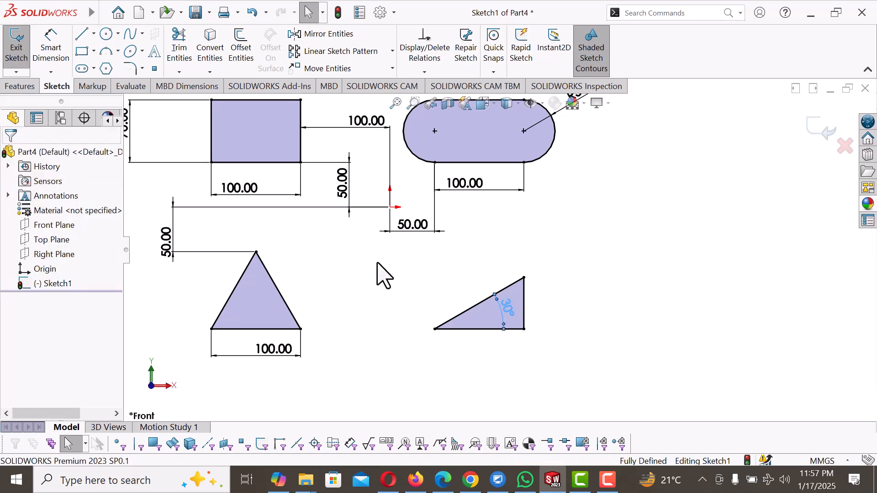
{"action": "scroll", "coordinate": [378, 261], "scroll_direction": "up", "scroll_amount": 4}
{"action": "scroll", "coordinate": [411, 210], "scroll_direction": "down", "scroll_amount": 2}
{"action": "scroll", "coordinate": [457, 242], "scroll_direction": "down", "scroll_amount": 2}
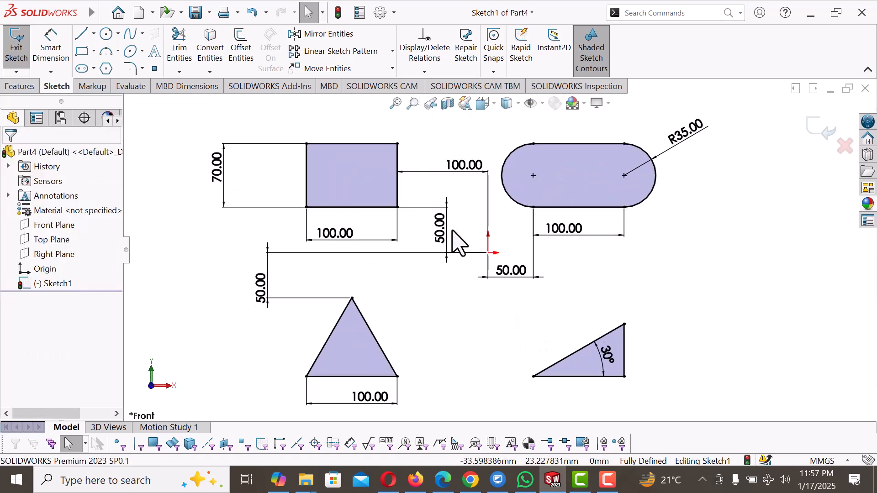